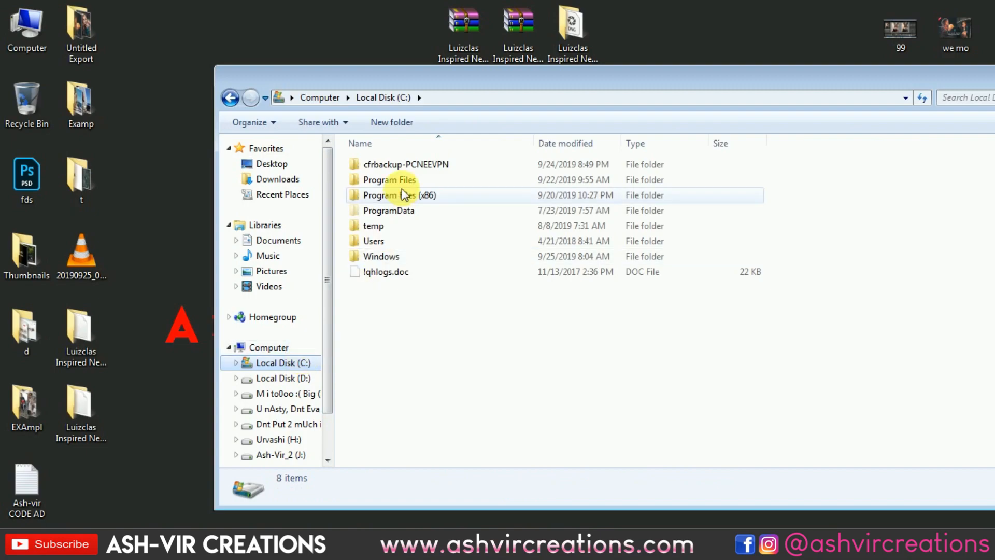
# Open the AppData\Roaming\Adobe folder inside the user profile folder under Users on Local Disk (C:).
pyautogui.doubleClick(396, 239)
pyautogui.click(412, 165)
pyautogui.doubleClick(412, 164)
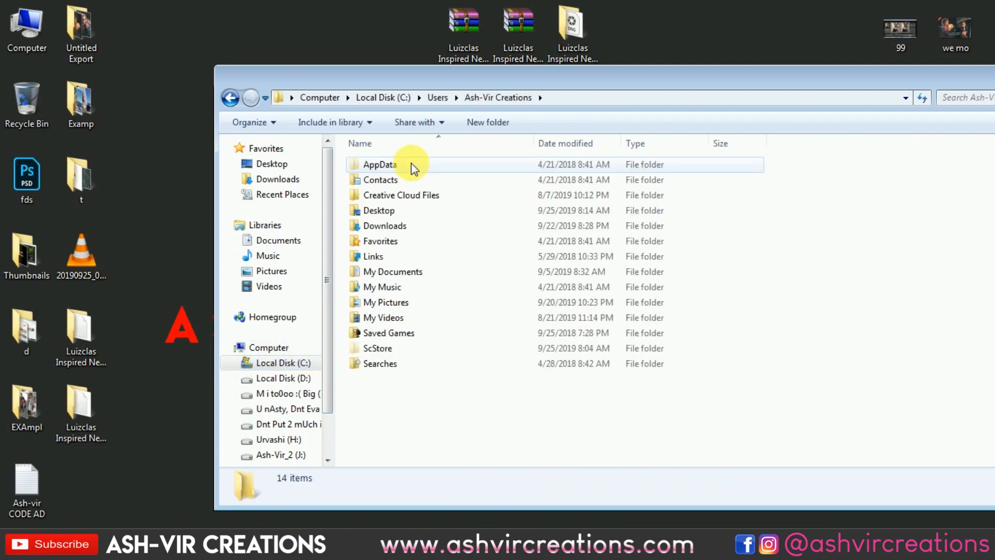
pyautogui.doubleClick(412, 163)
pyautogui.doubleClick(411, 196)
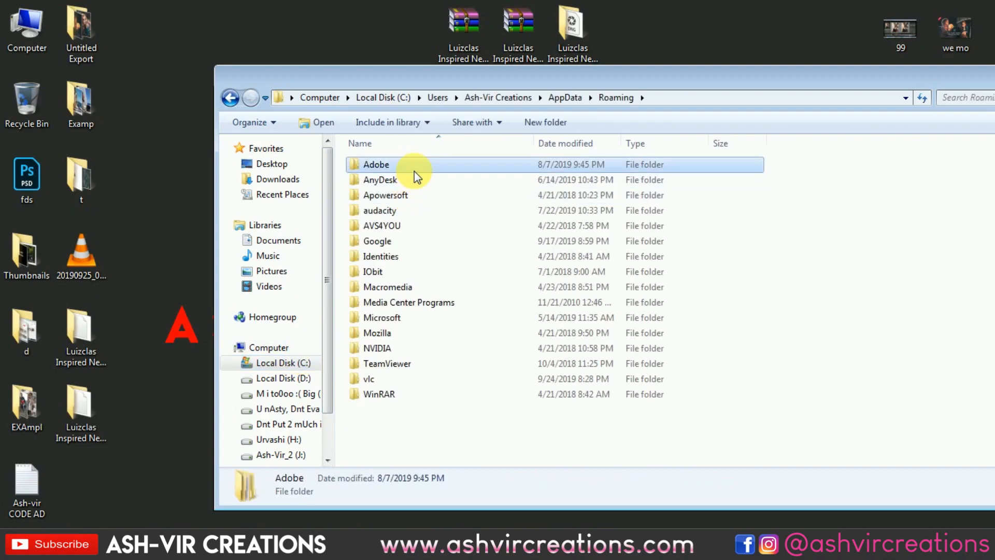
pyautogui.doubleClick(411, 164)
# Open the Filter Preset (FP) folder within Lightroom's Develop Presets folder.
pyautogui.scroll(-3, 381, 383)
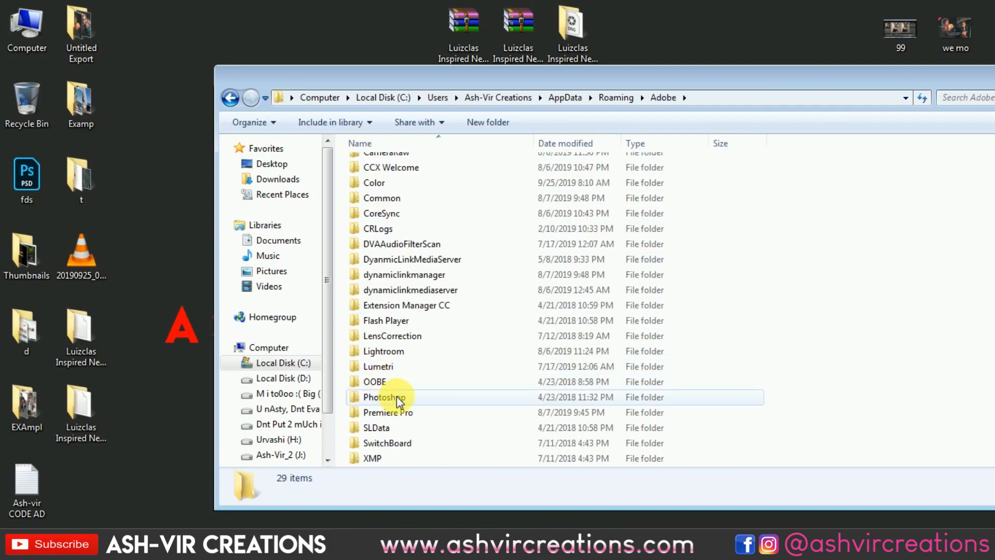
pyautogui.click(414, 355)
pyautogui.doubleClick(415, 355)
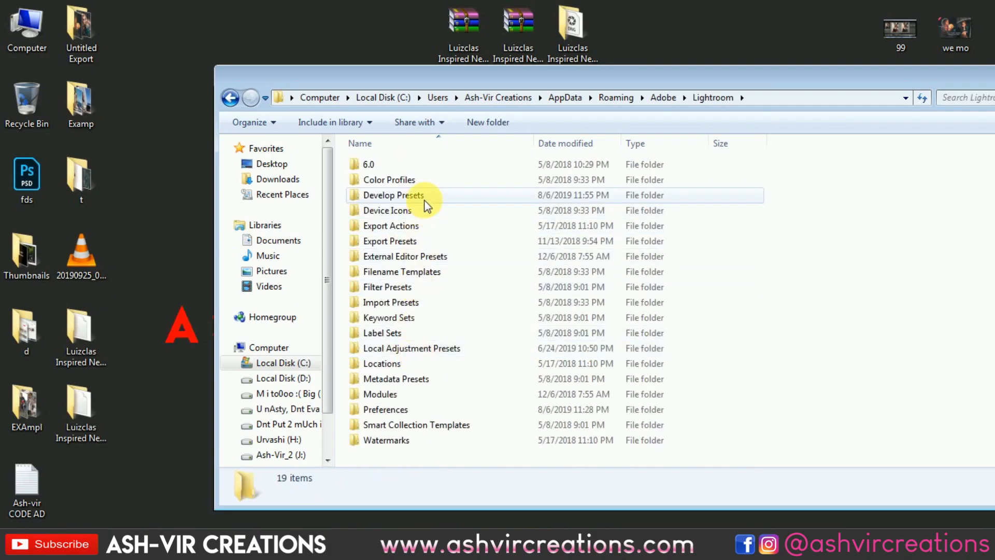
pyautogui.doubleClick(422, 196)
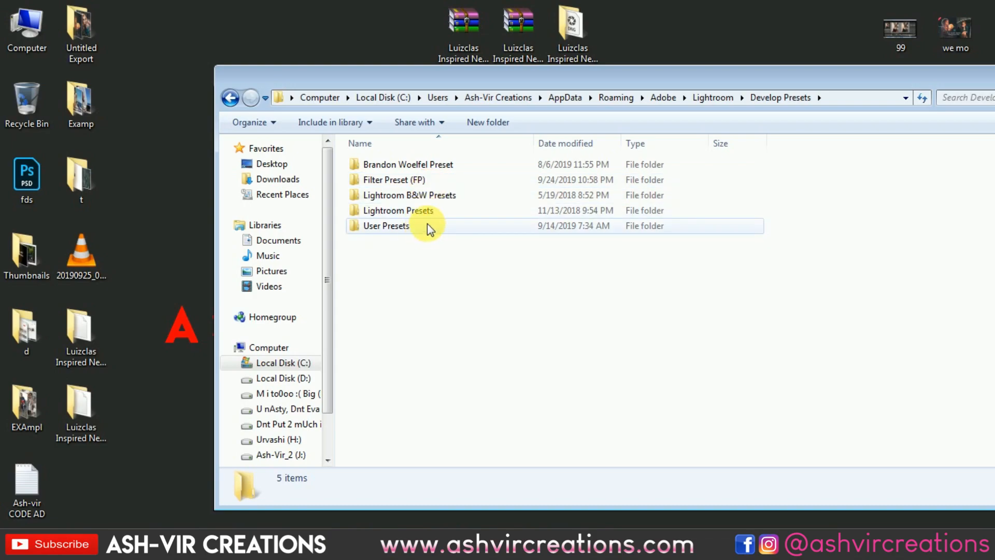
pyautogui.doubleClick(437, 180)
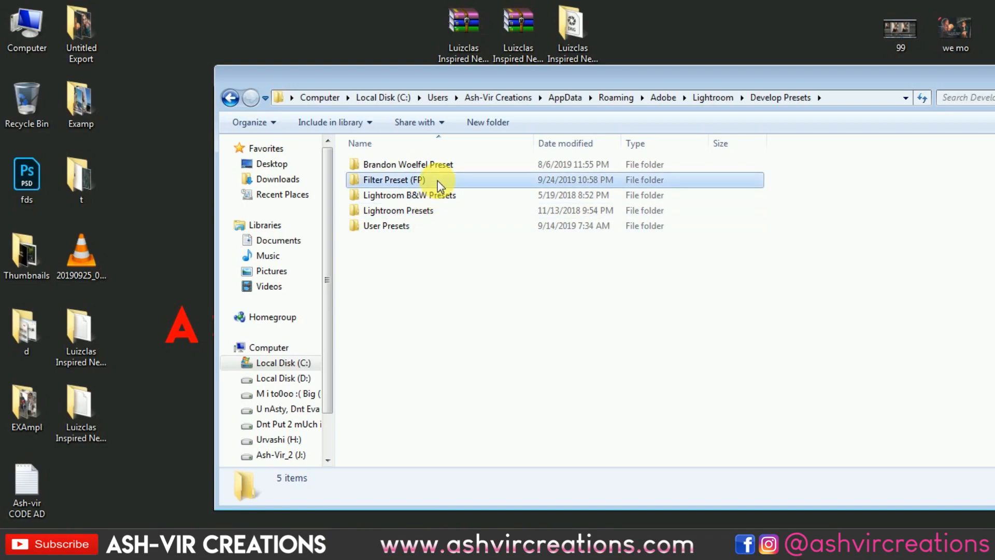
# Paste the copied FP-Luizclas Inspired New AVC 2019.lrtemplate preset into the Filter Preset (FP) folder.
pyautogui.rightClick(933, 250)
pyautogui.click(876, 349)
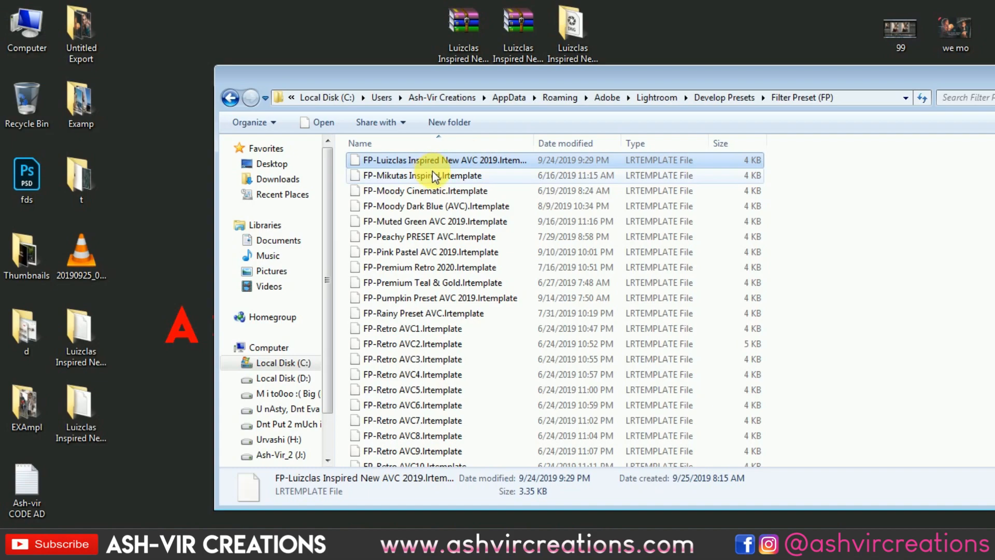
pyautogui.scroll(1, 401, 163)
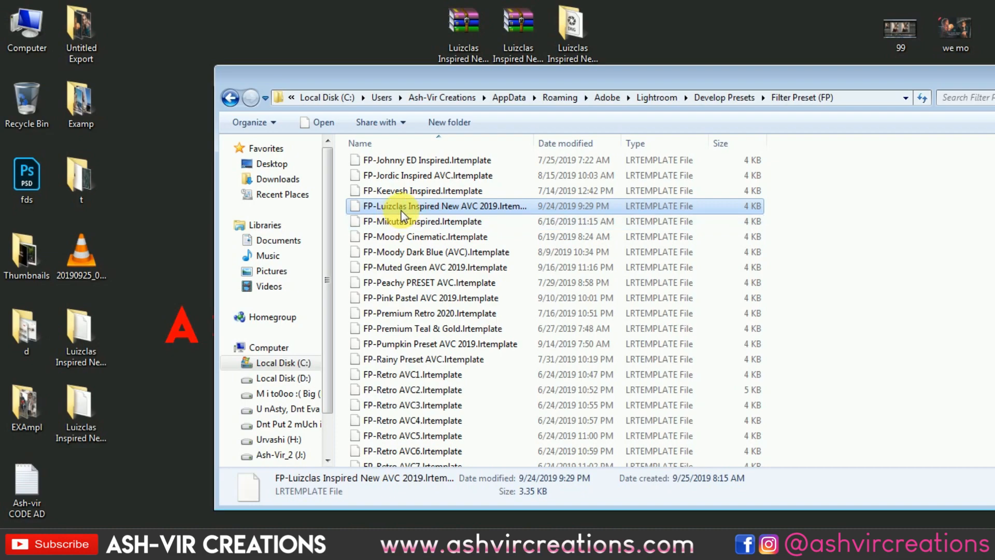
pyautogui.click(139, 247)
pyautogui.rightClick(139, 247)
pyautogui.click(166, 288)
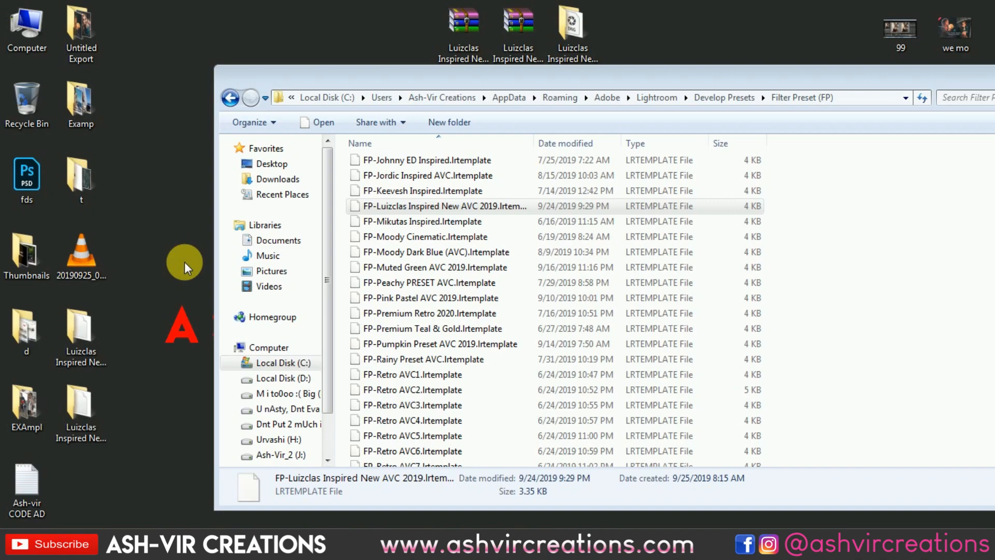
# Copy FP-Luizclas Inspired New AVC 2019.xmp from the Luizclas Inspired New Camera Raw Preset desktop folder, closing that folder when done.
pyautogui.doubleClick(86, 404)
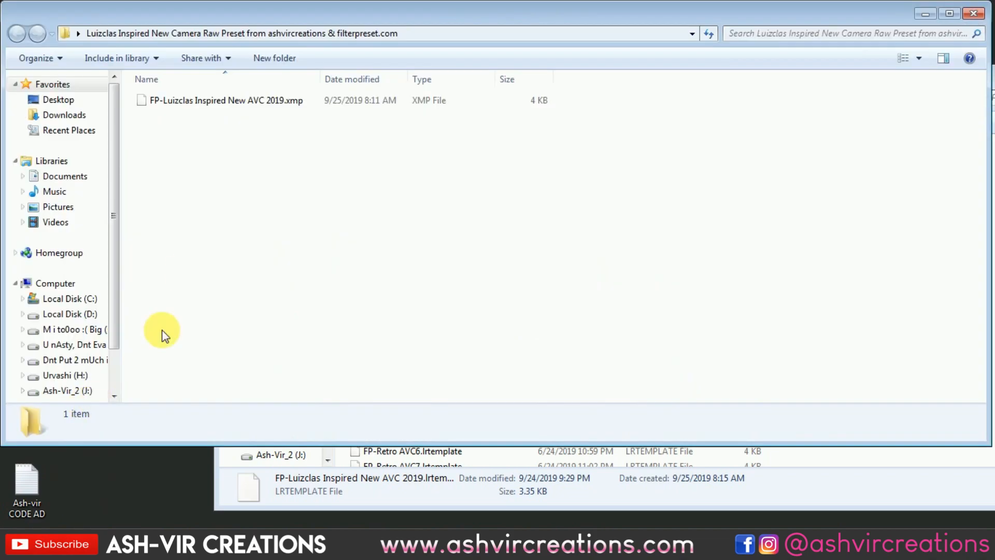
pyautogui.click(200, 100)
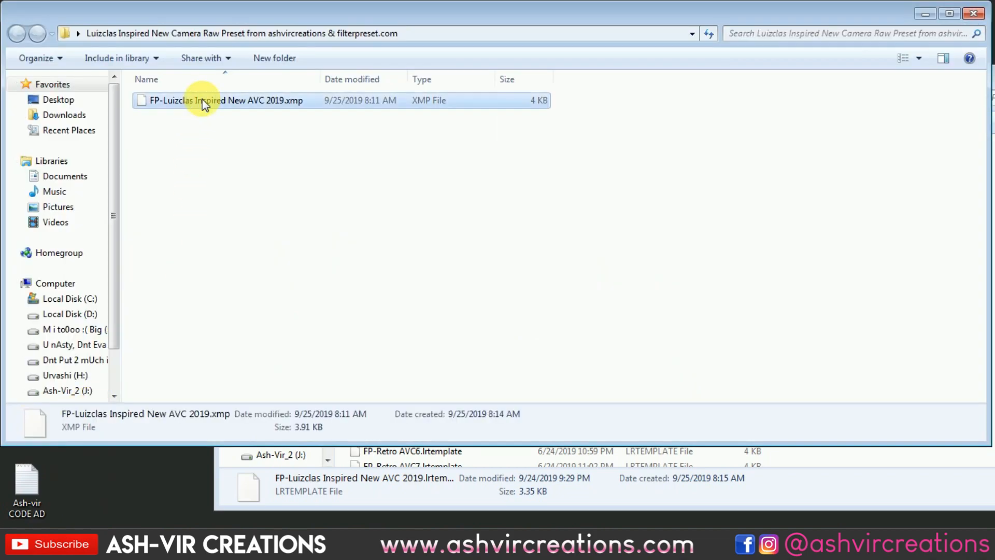
pyautogui.rightClick(201, 99)
pyautogui.click(237, 282)
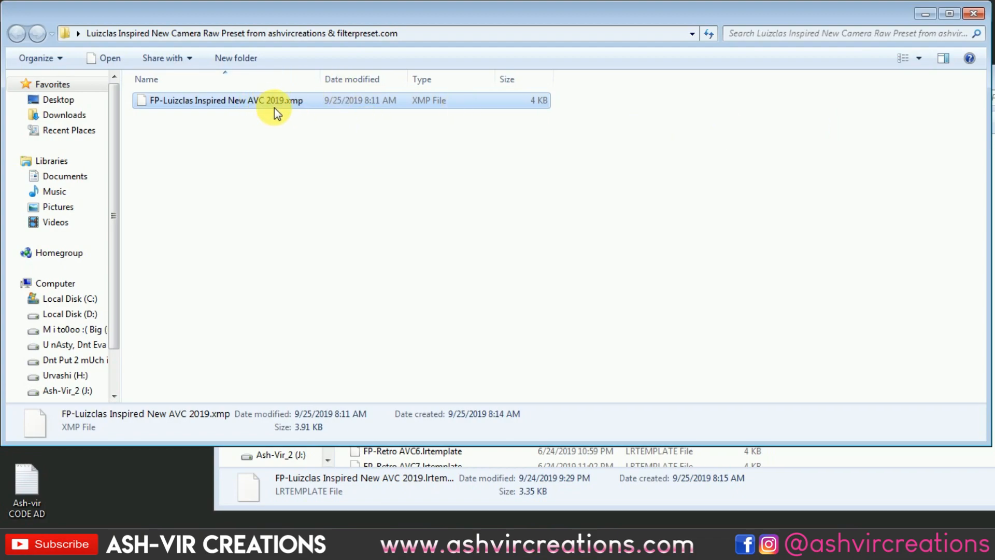
pyautogui.click(974, 13)
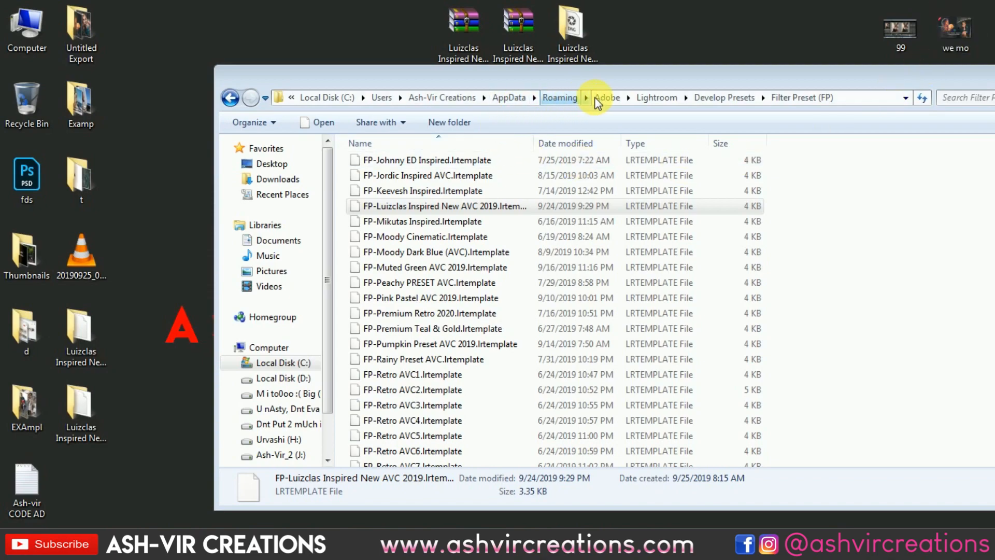
# Paste the copied XMP preset into the CameraRaw\Settings folder under AppData\Roaming\Adobe.
pyautogui.click(608, 98)
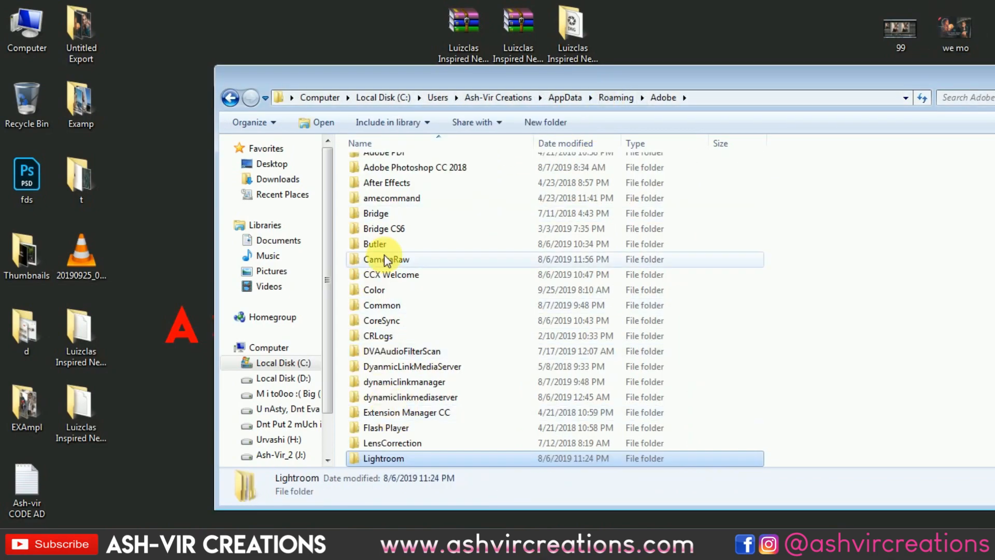
pyautogui.scroll(1, 396, 228)
pyautogui.scroll(-3, 404, 196)
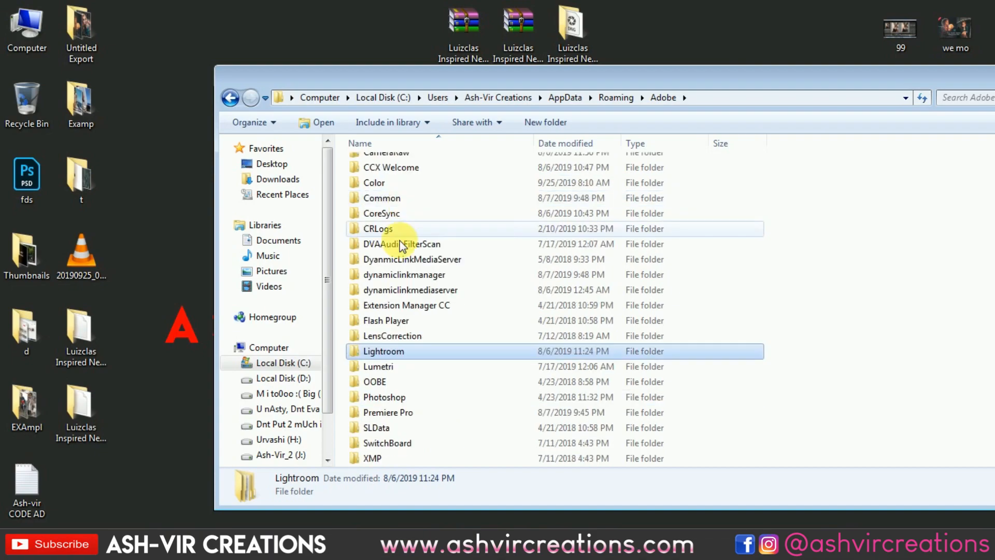
pyautogui.doubleClick(393, 398)
pyautogui.click(230, 98)
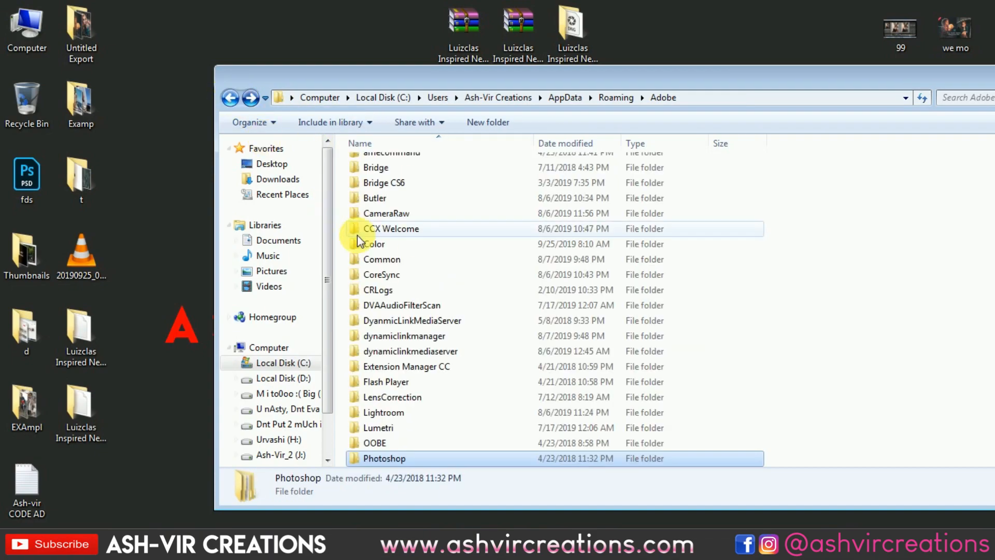
pyautogui.doubleClick(399, 210)
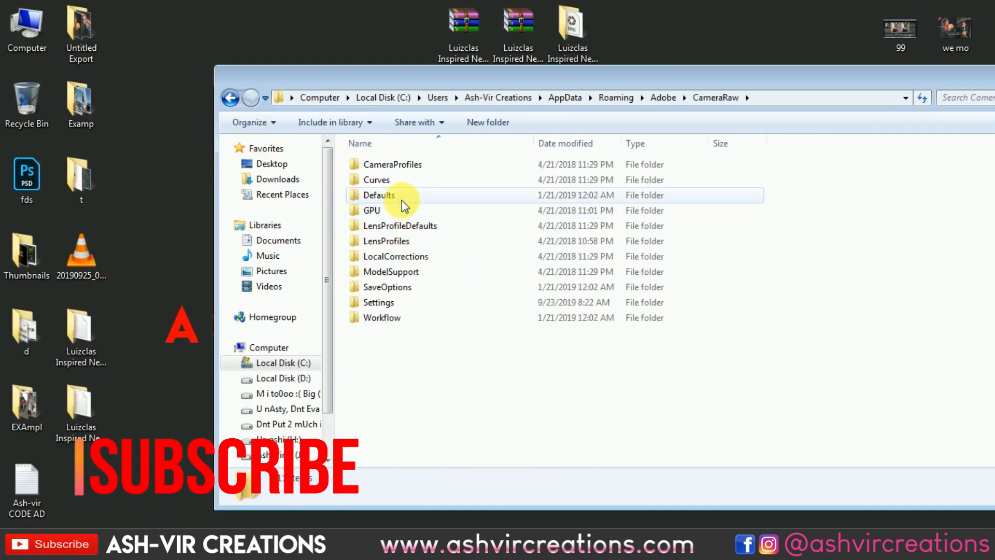
pyautogui.doubleClick(396, 303)
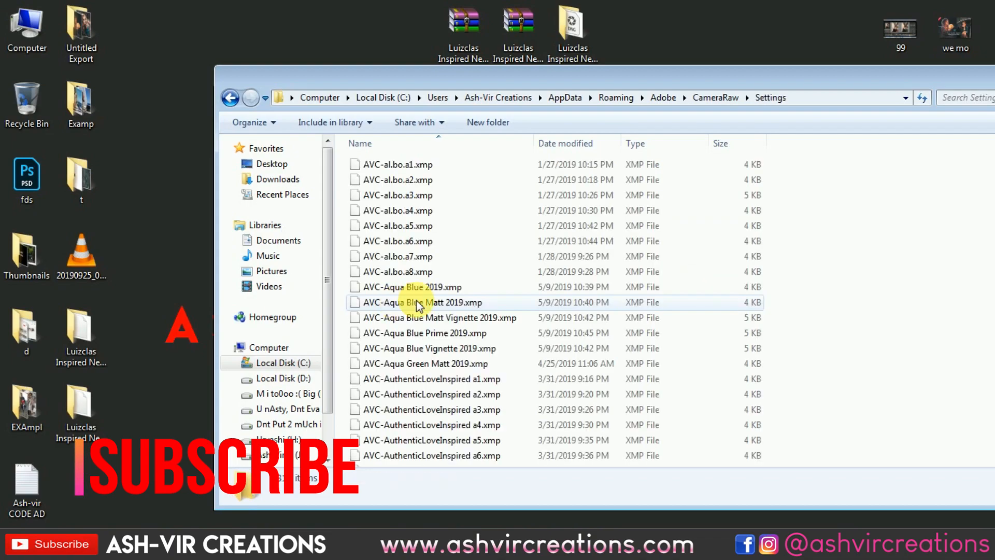
pyautogui.rightClick(842, 218)
pyautogui.click(851, 316)
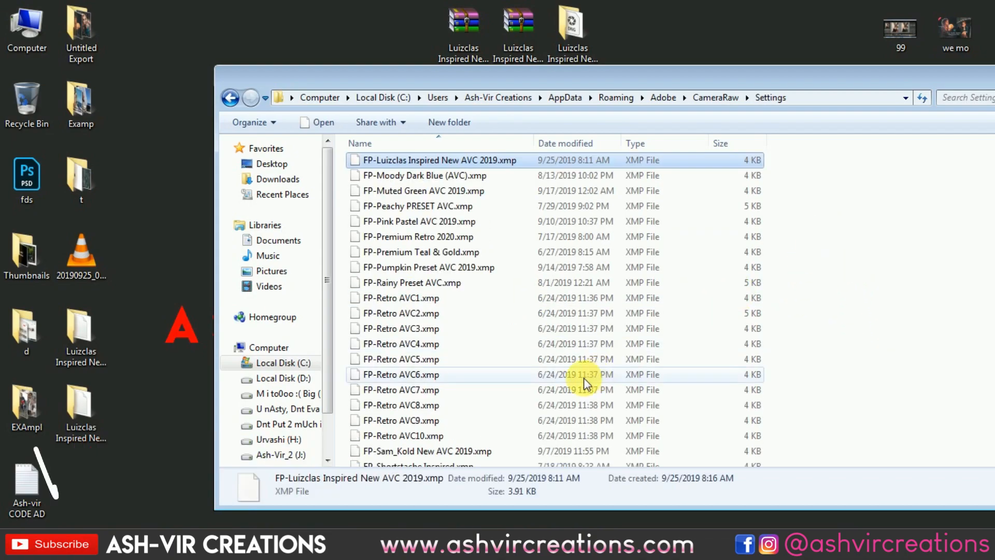
# Switch to Lightroom and apply the FP-Luizclas Inspired New AVC preset from Filter Preset (FP) to the red-haired woman's photo.
pyautogui.click(394, 546)
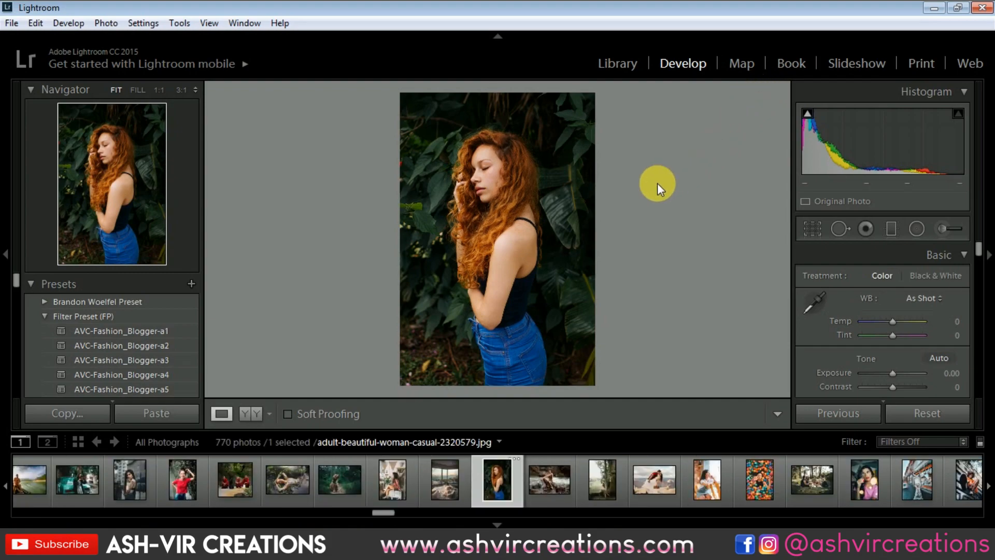
pyautogui.scroll(-3, 150, 337)
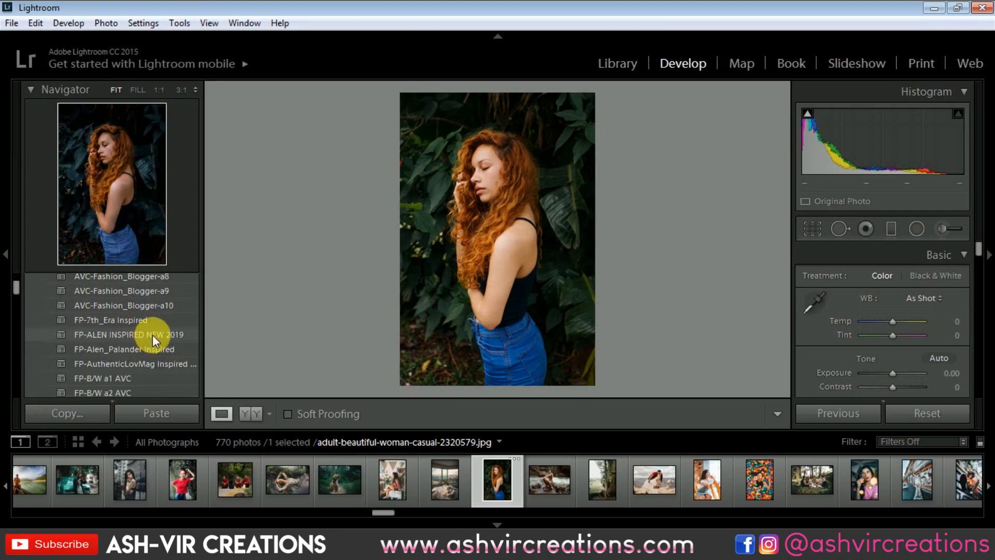
pyautogui.scroll(-6, 152, 335)
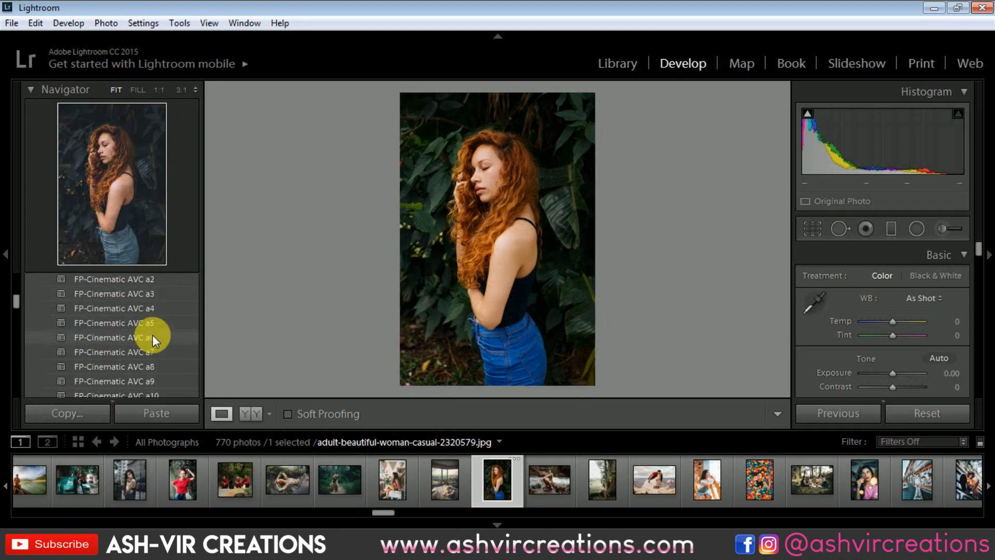
pyautogui.scroll(-6, 153, 335)
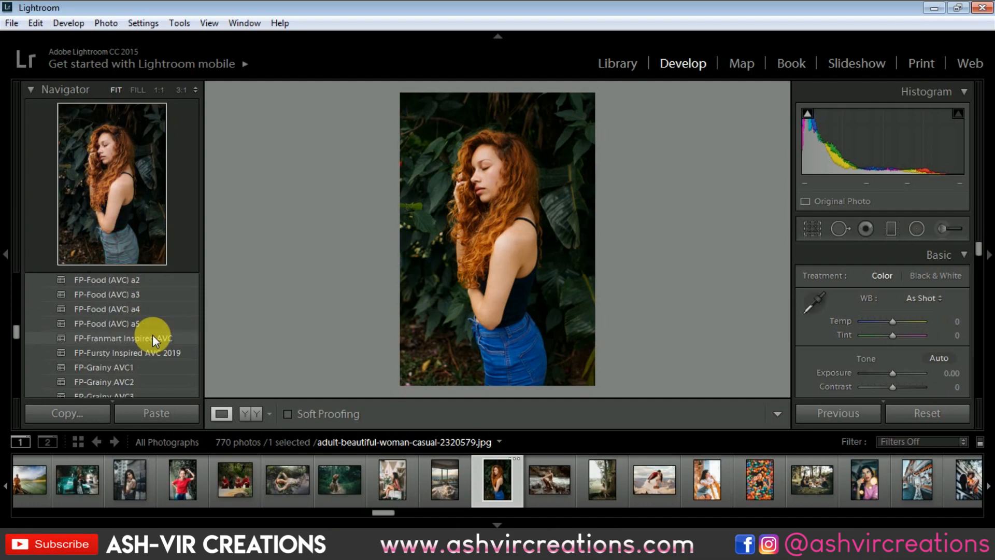
pyautogui.scroll(-6, 152, 335)
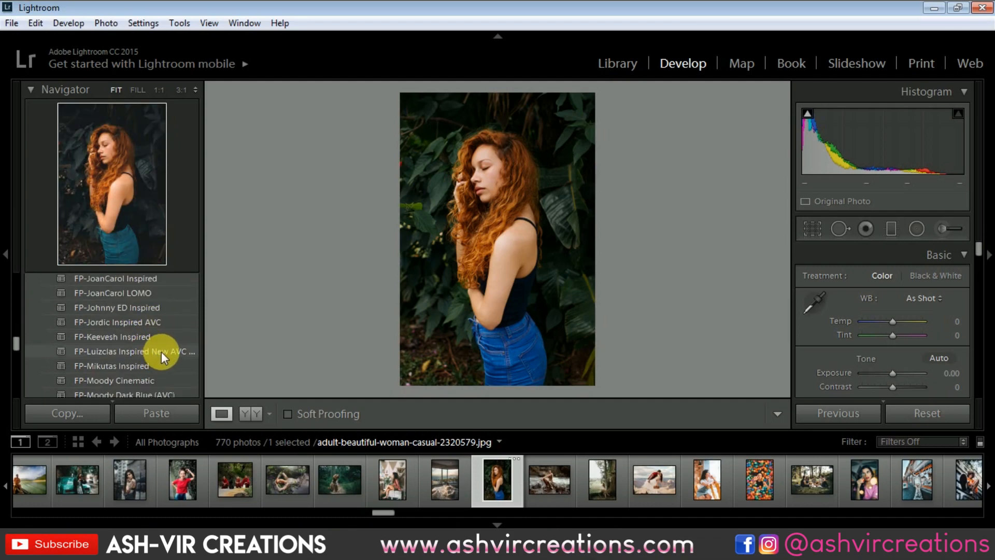
pyautogui.click(161, 351)
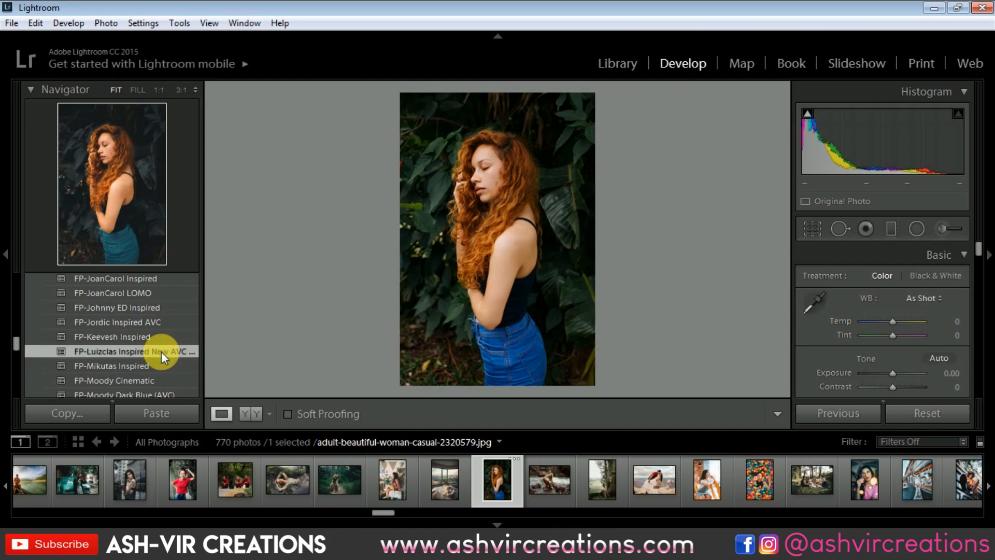
# Show the red-haired woman's photo in side-by-side before and after view, and reset its adjustments.
pyautogui.click(257, 409)
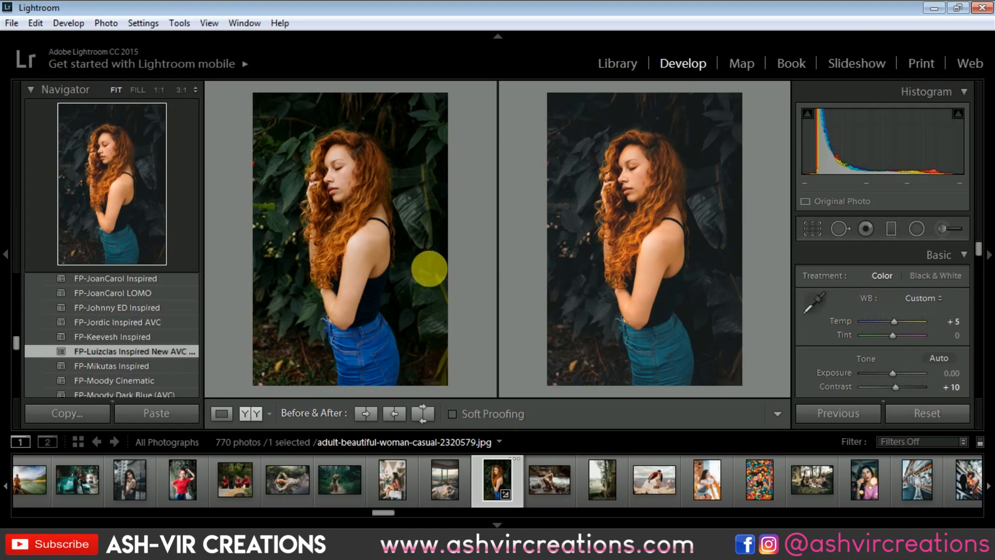
pyautogui.click(906, 409)
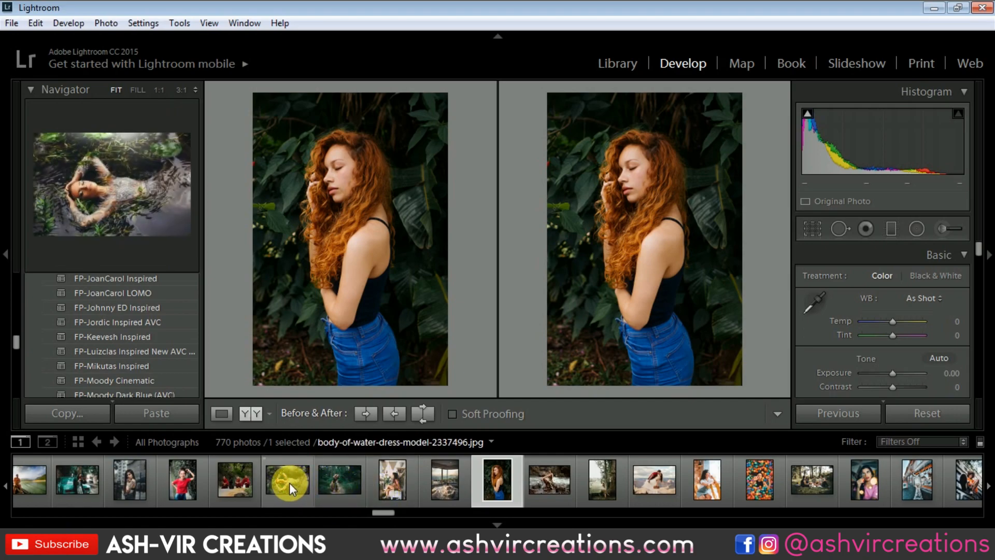
# Try the FP-Luizclas Inspired New AVC preset on the photo of the woman in a red T-shirt, and reset it.
pyautogui.click(184, 481)
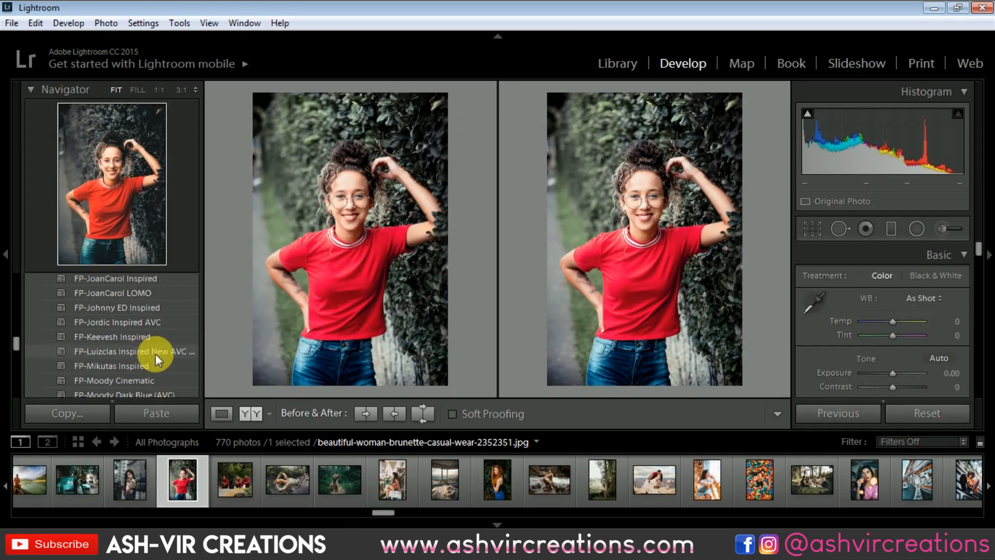
pyautogui.click(156, 351)
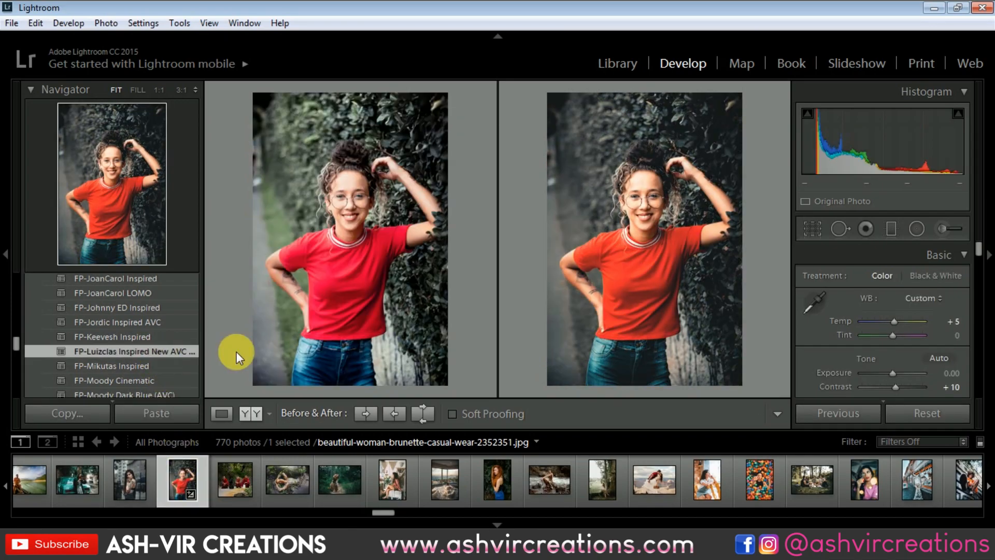
pyautogui.click(913, 413)
# Try the FP-Luizclas Inspired New AVC preset on the lakeside photo of the woman in a red polka-dot top, and reset it.
pyautogui.scroll(5, 278, 496)
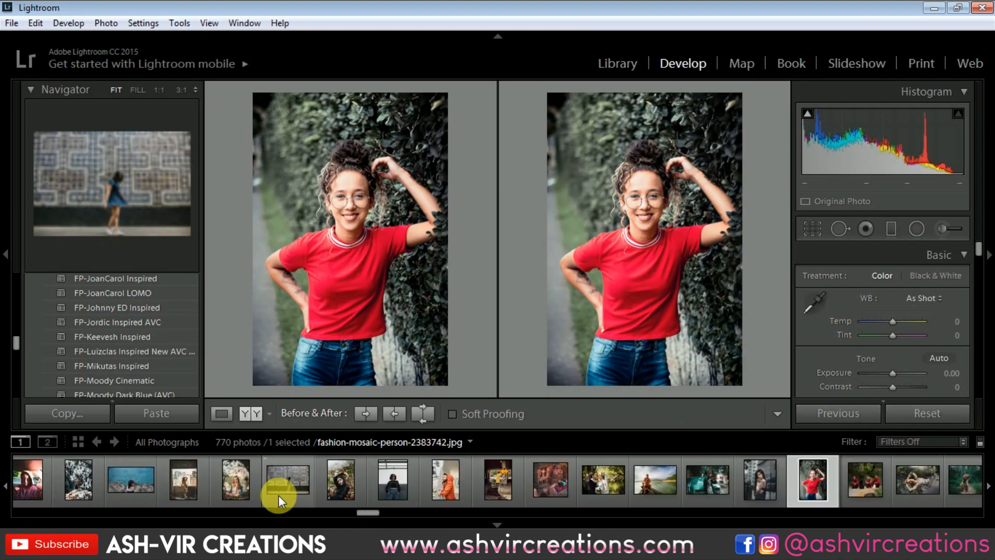
pyautogui.scroll(6, 278, 496)
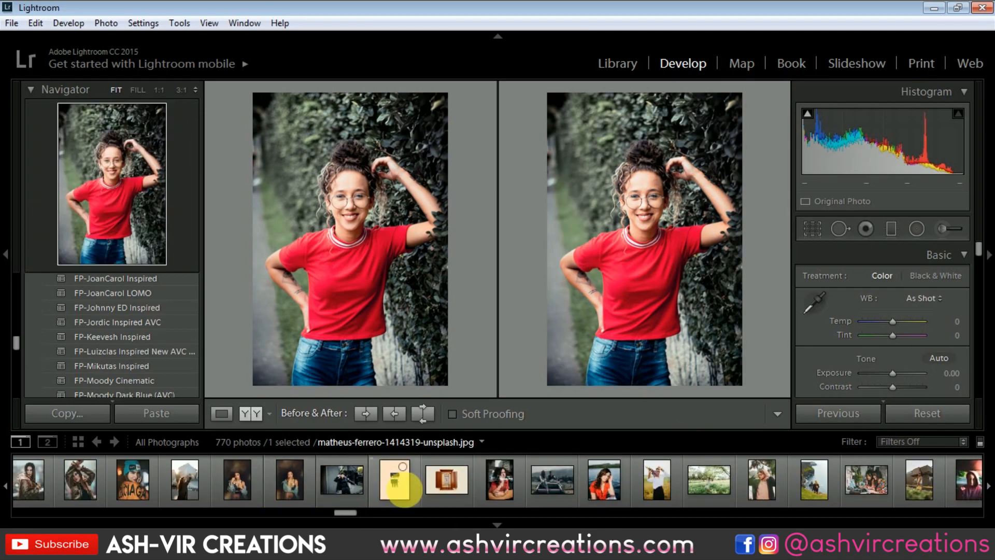
pyautogui.click(614, 487)
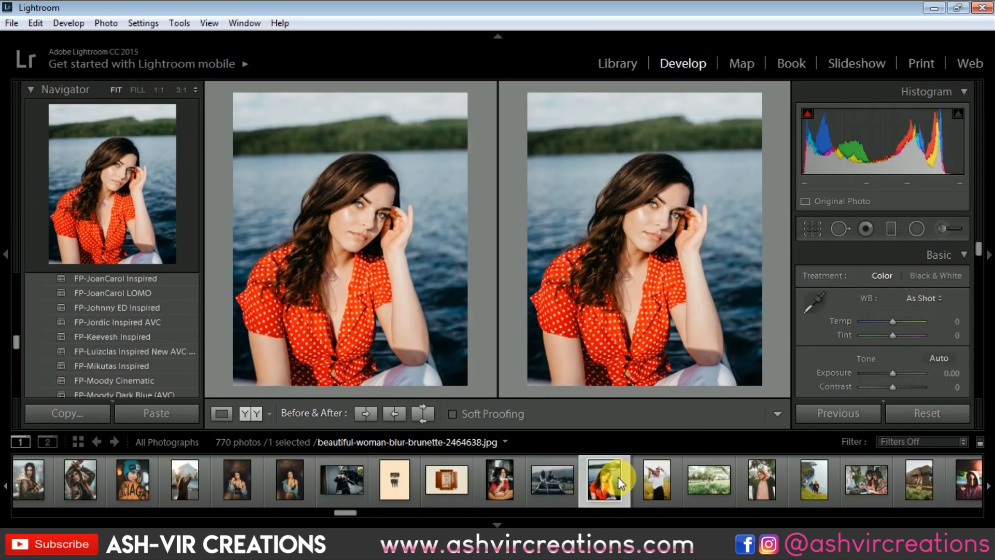
pyautogui.click(181, 351)
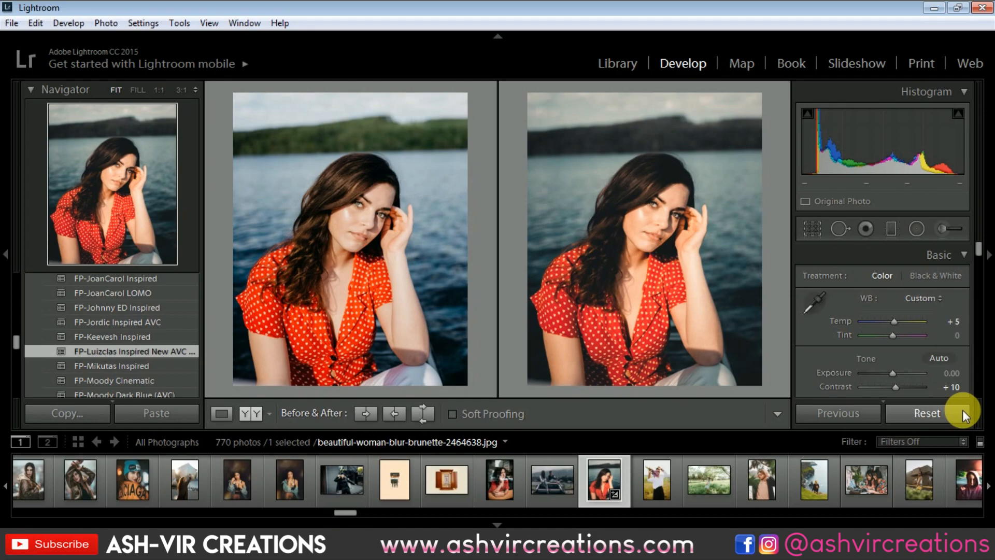
pyautogui.click(928, 413)
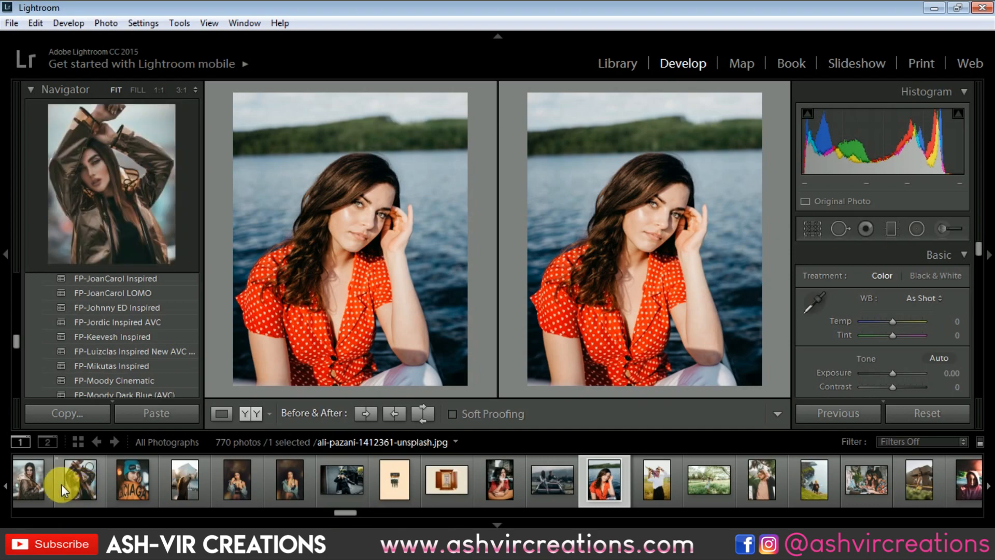
# Browse the catalog's photos in the Library grid for another image to test the preset on.
pyautogui.scroll(5, 107, 480)
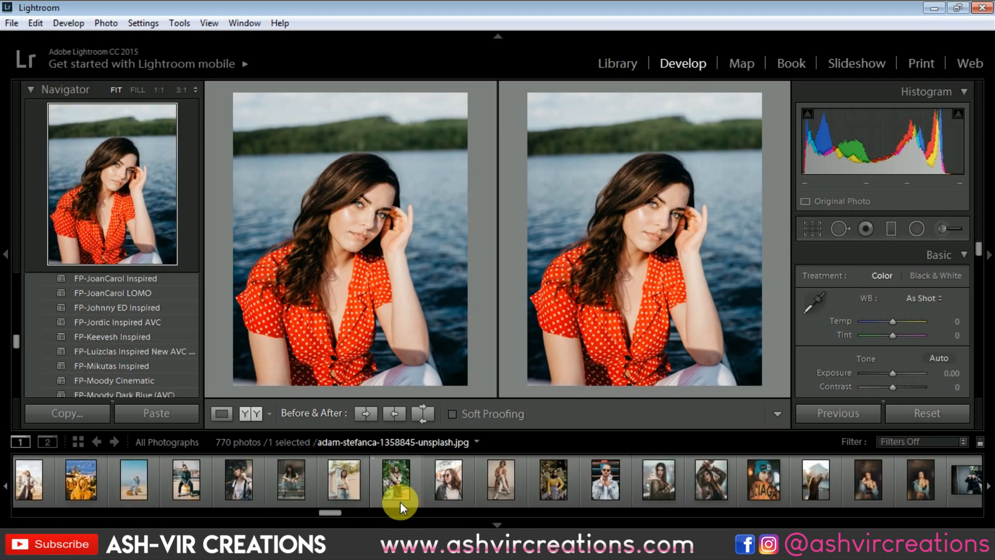
pyautogui.click(603, 61)
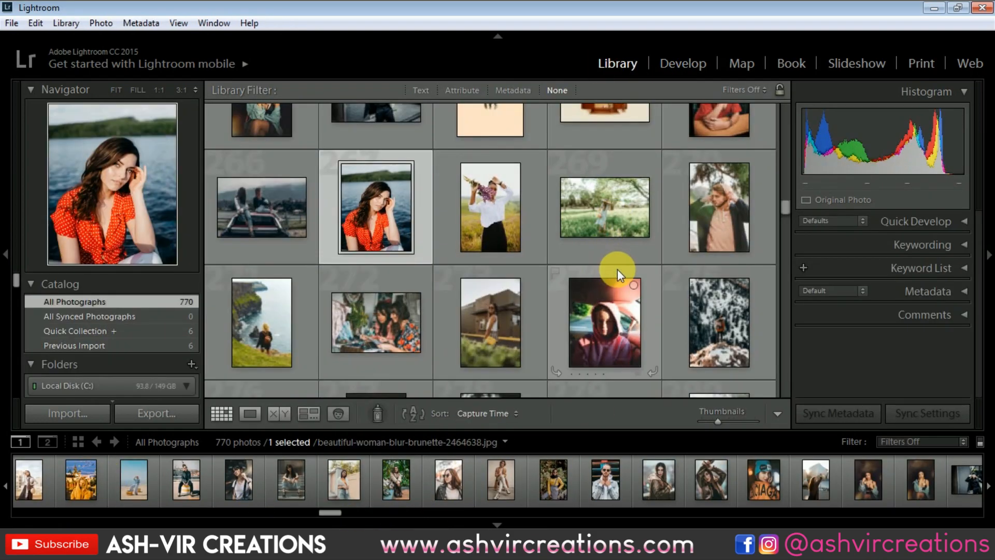
pyautogui.scroll(-4, 618, 269)
pyautogui.scroll(-10, 618, 269)
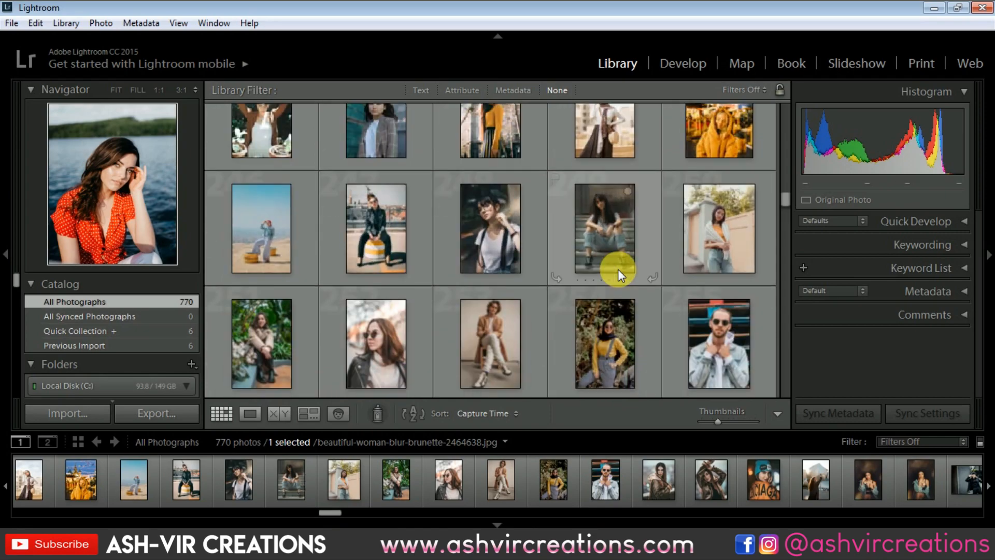
pyautogui.scroll(-6, 623, 275)
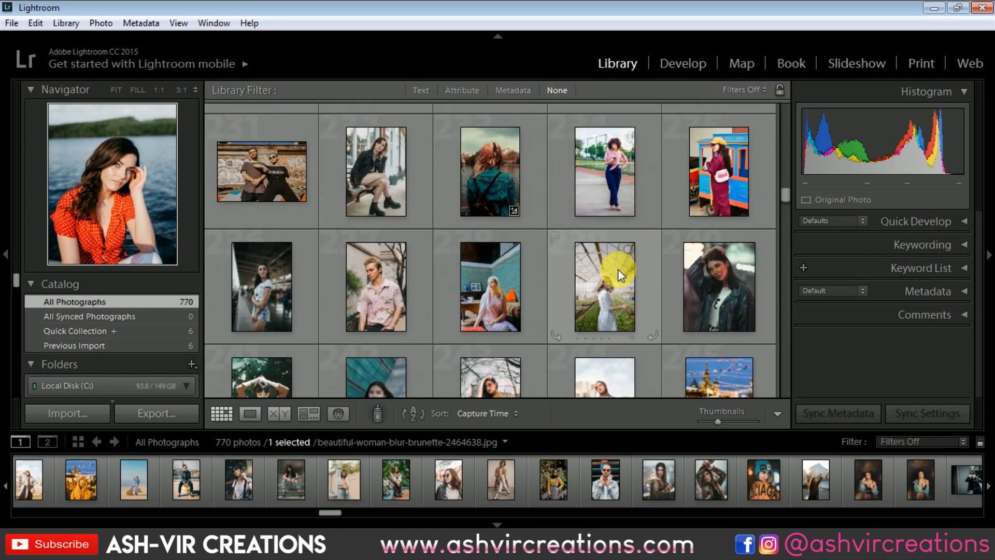
pyautogui.scroll(2, 618, 269)
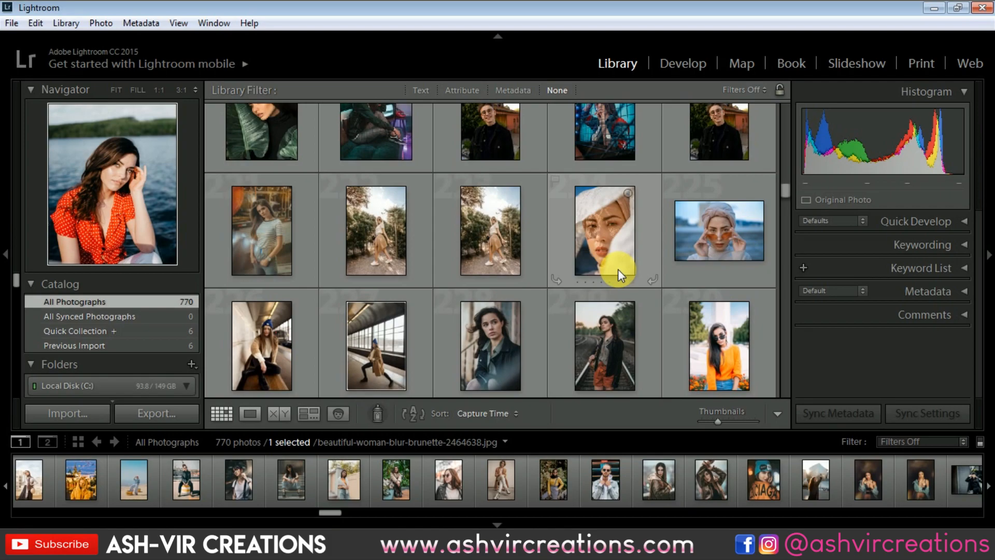
pyautogui.scroll(3, 602, 228)
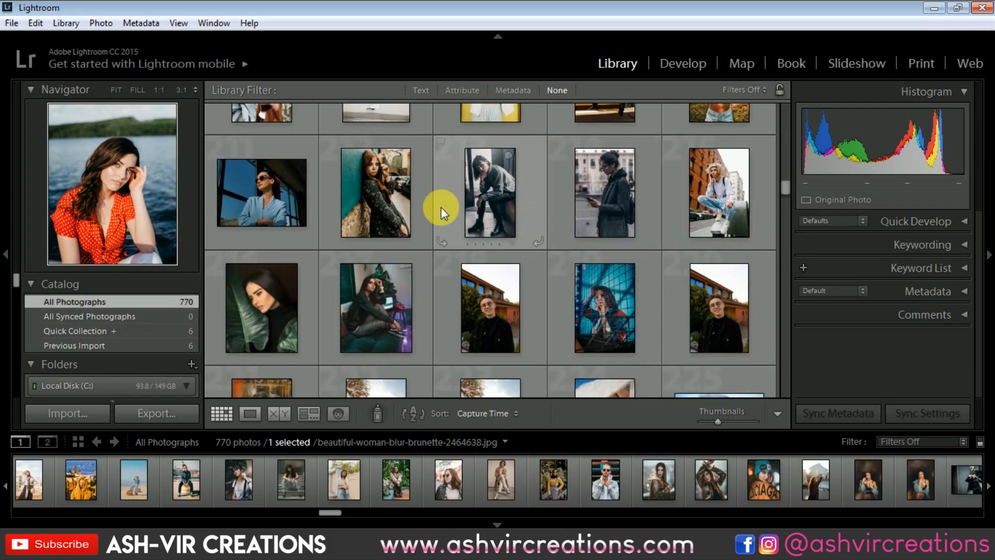
pyautogui.scroll(2, 449, 293)
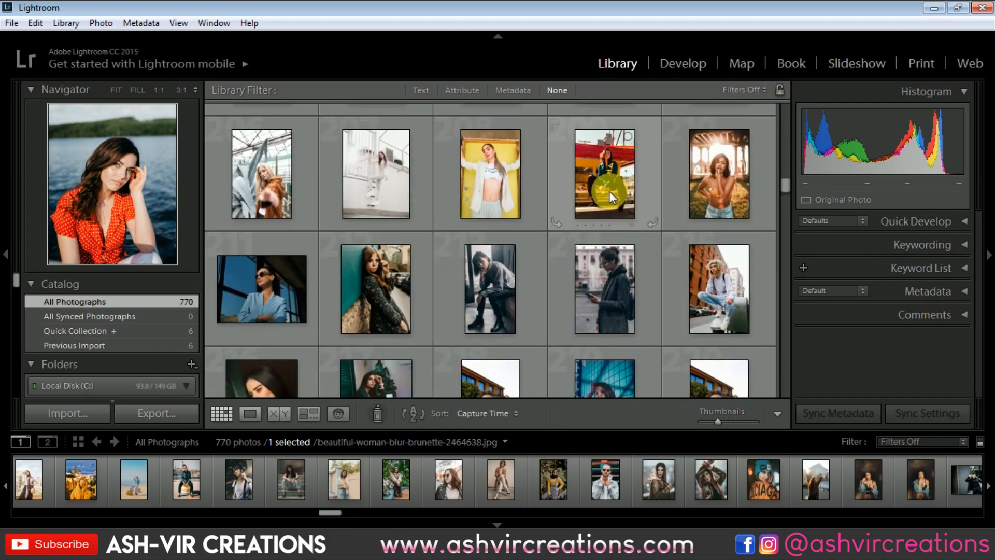
pyautogui.scroll(3, 610, 191)
pyautogui.scroll(2, 609, 189)
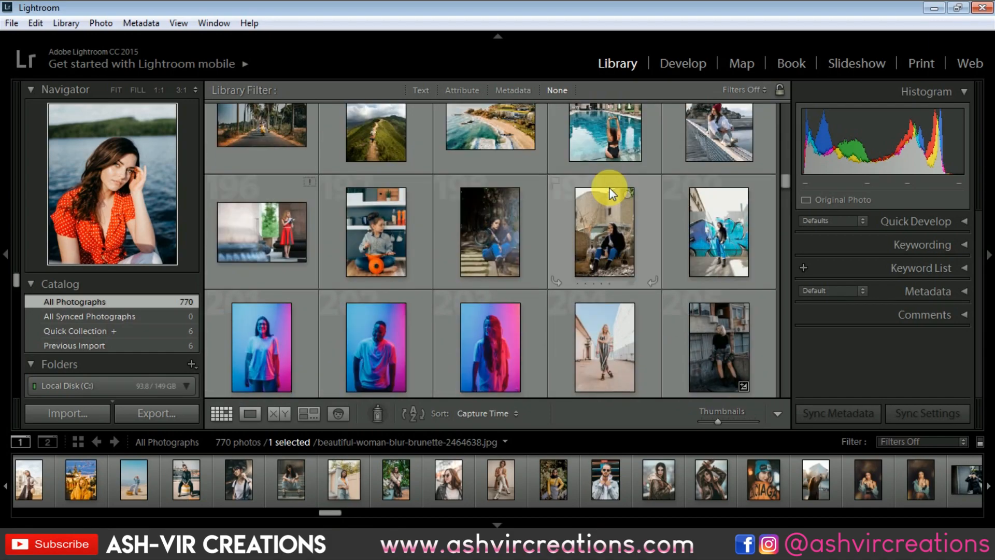
# Try the FP-Luizclas Inspired New AVC preset on the photo of the child with the orange pot, and reset it.
pyautogui.click(381, 233)
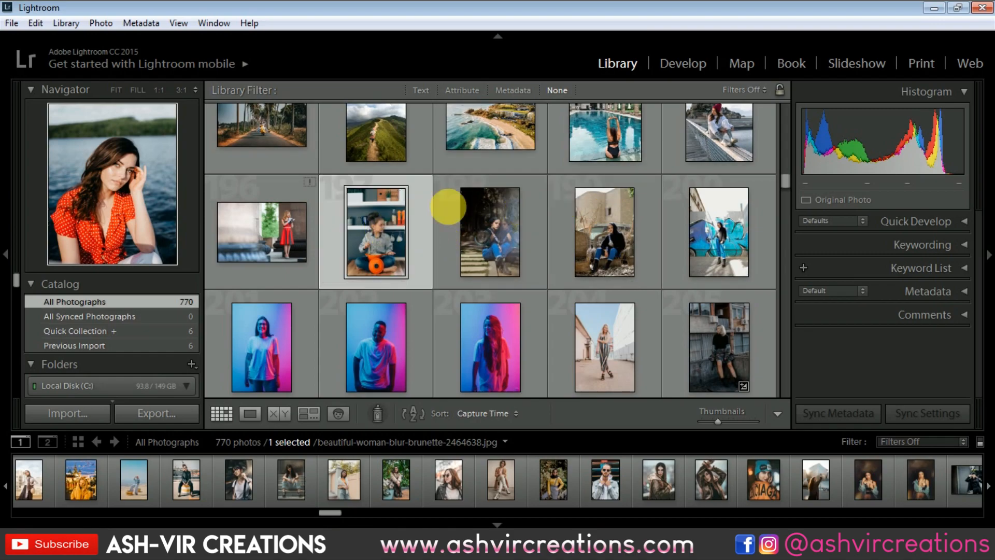
pyautogui.click(670, 61)
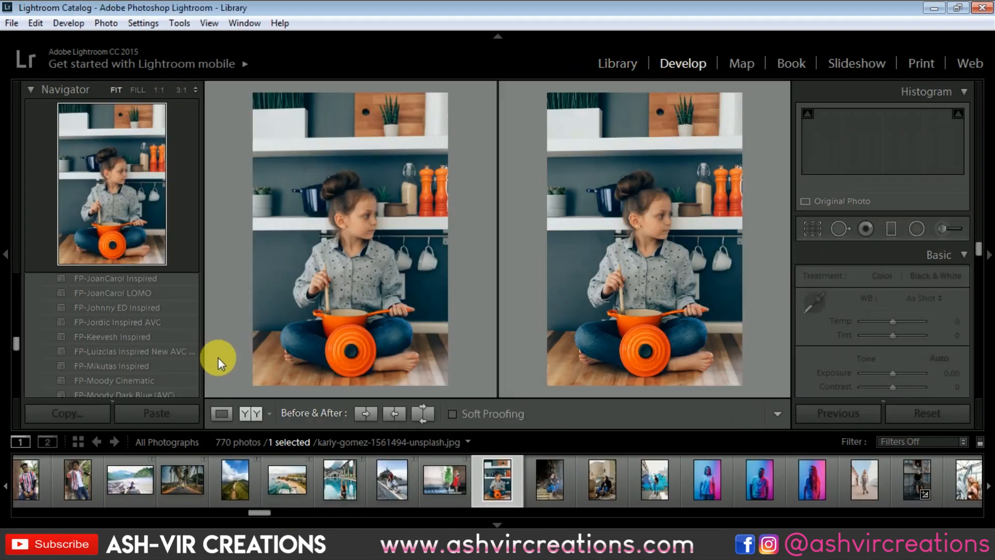
pyautogui.click(179, 350)
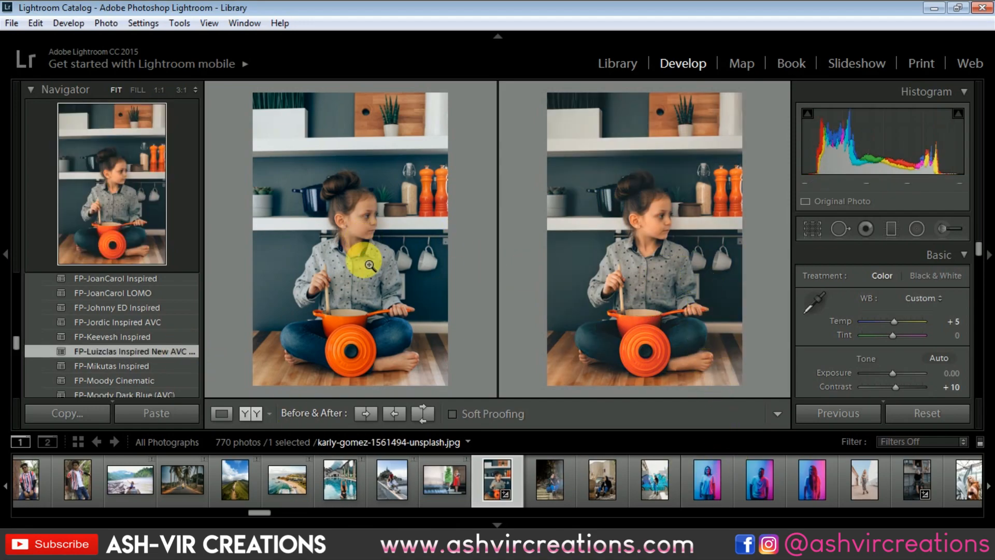
pyautogui.click(673, 243)
pyautogui.moveTo(599, 250); pyautogui.dragTo(688, 409)
pyautogui.click(677, 269)
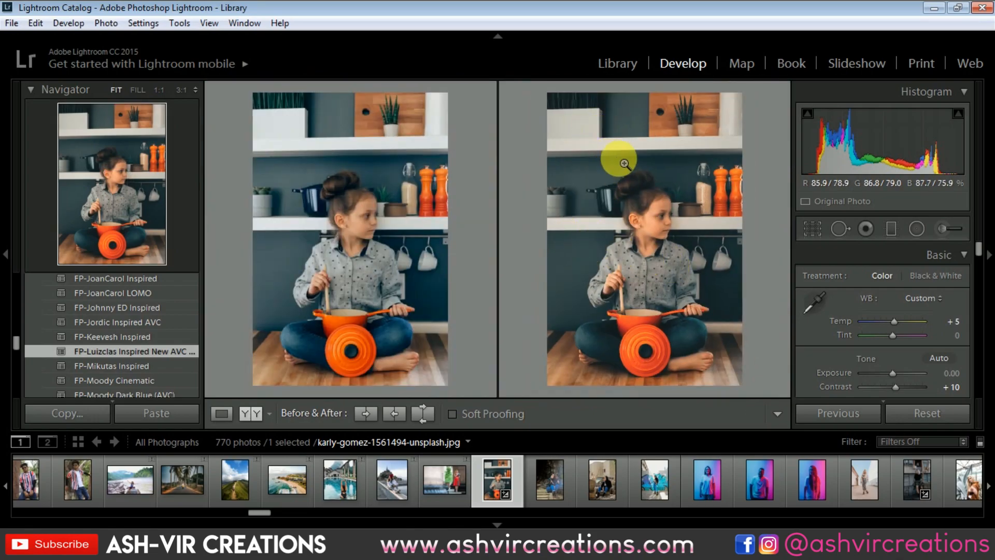
pyautogui.click(911, 414)
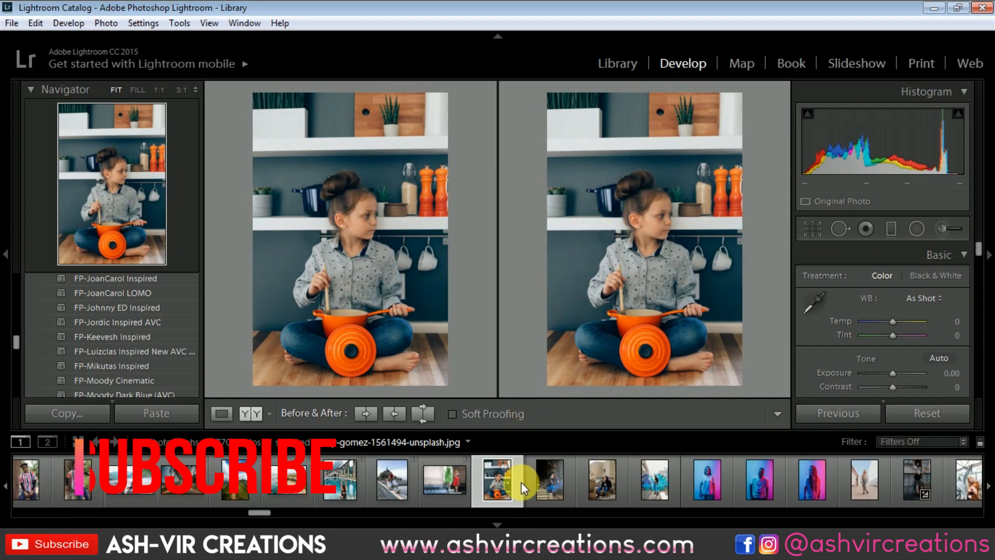
# Try the FP-Luizclas Inspired New AVC preset on the photo of the seated woman in blue jeans, inspect it at 1:1, and reset it.
pyautogui.click(547, 485)
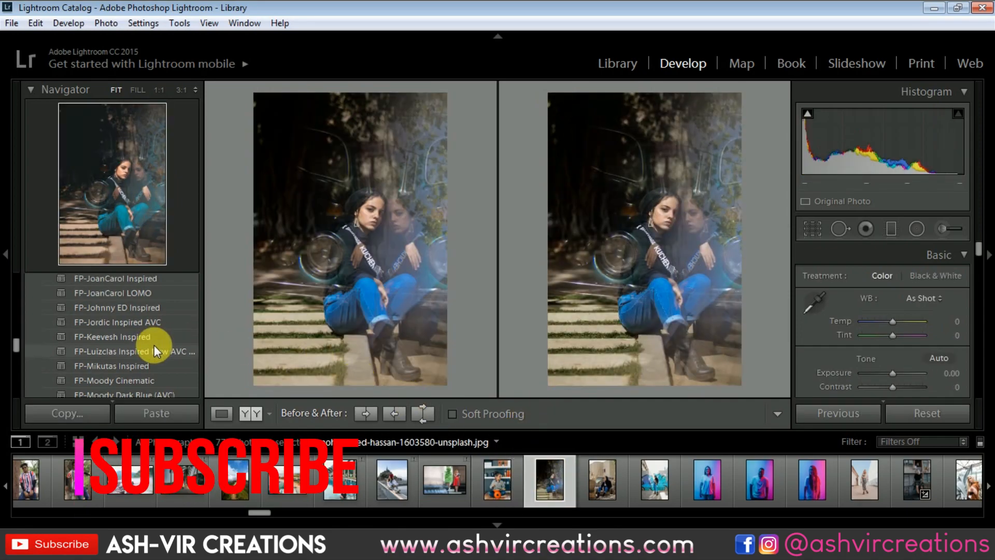
pyautogui.click(154, 348)
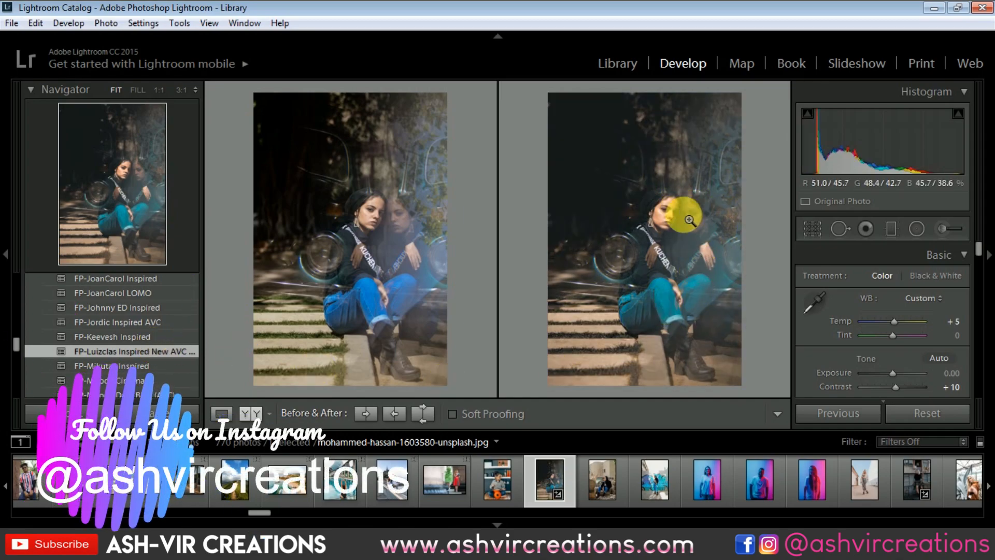
pyautogui.click(614, 205)
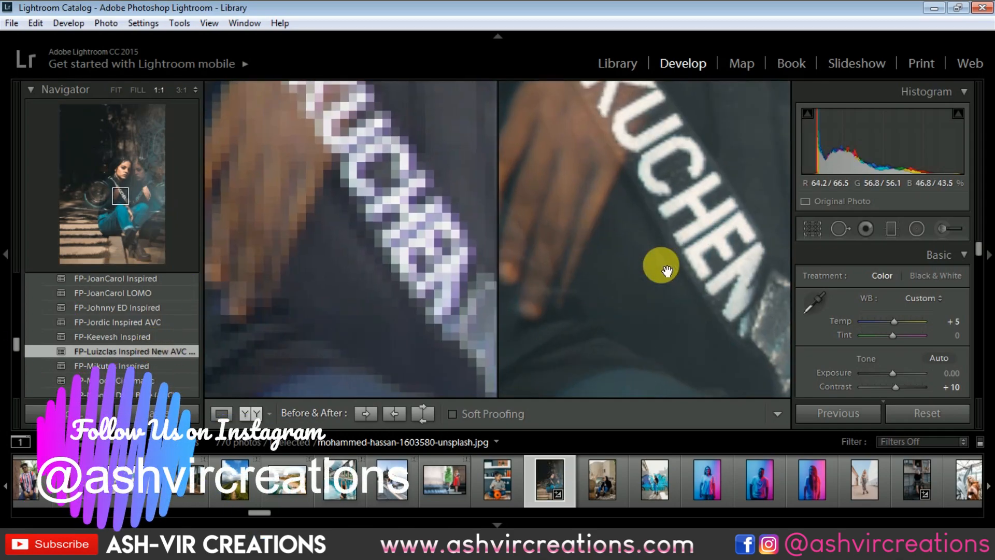
pyautogui.click(688, 212)
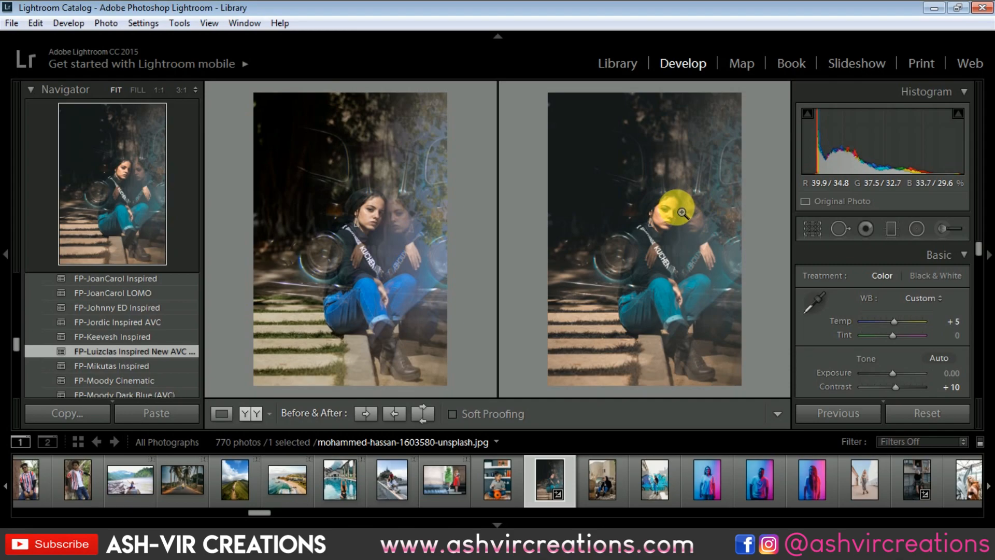
pyautogui.click(683, 222)
pyautogui.click(718, 200)
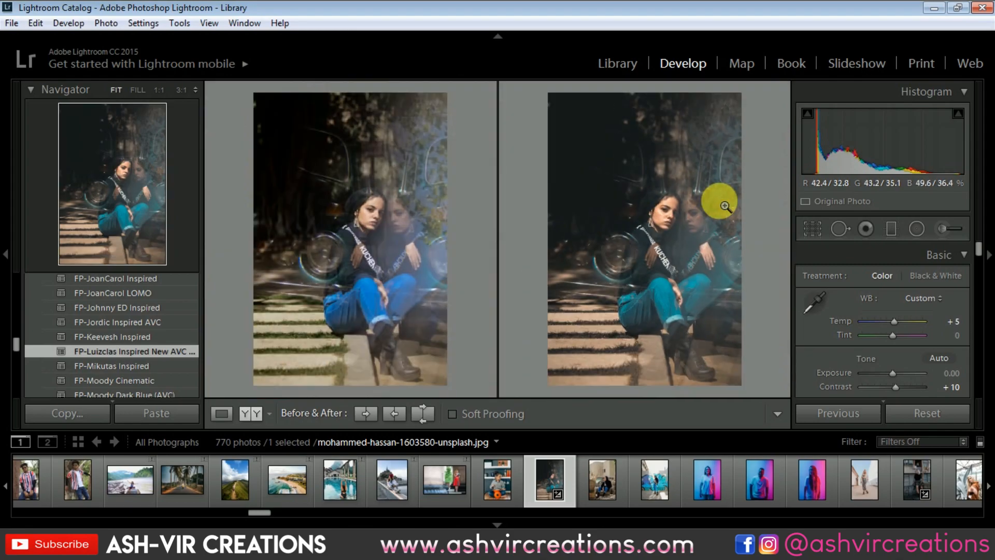
pyautogui.click(925, 414)
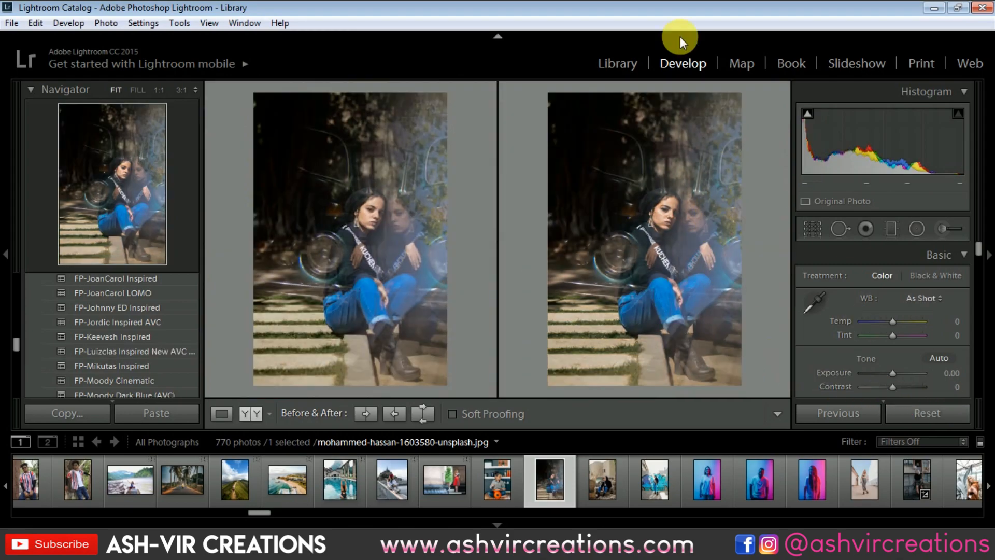
# Return to the Library grid and look through the portraits for a further photo to demonstrate the preset.
pyautogui.click(626, 63)
pyautogui.scroll(5, 601, 207)
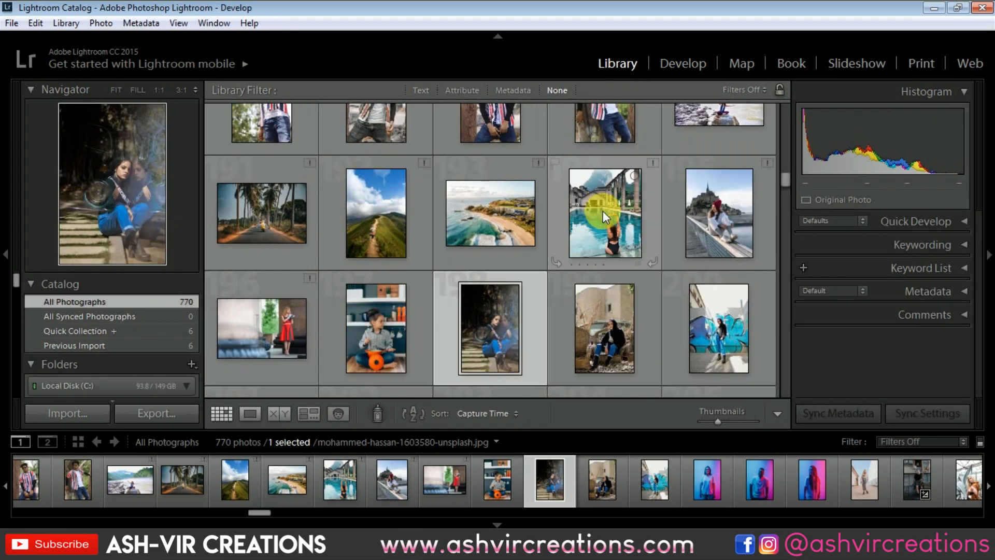
pyautogui.scroll(5, 613, 194)
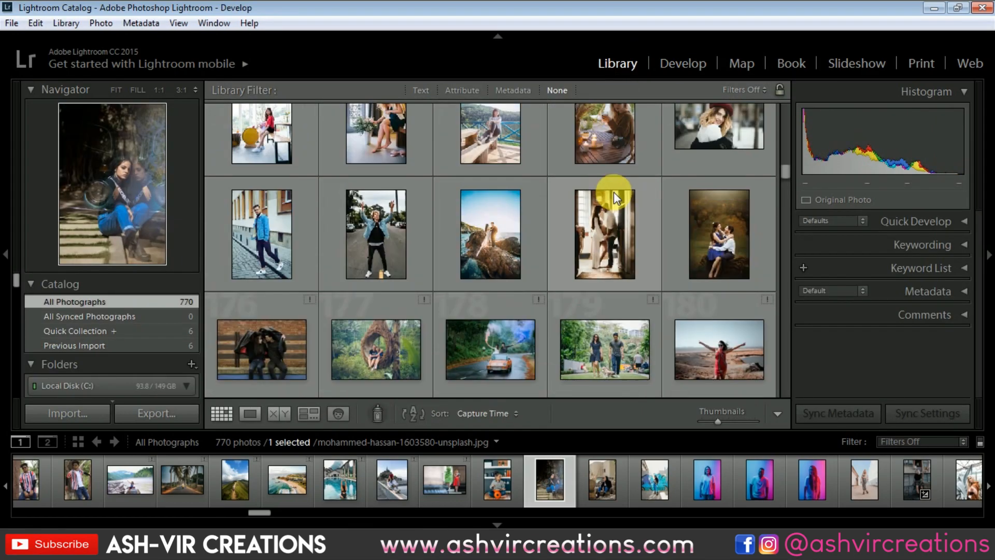
pyautogui.scroll(6, 613, 191)
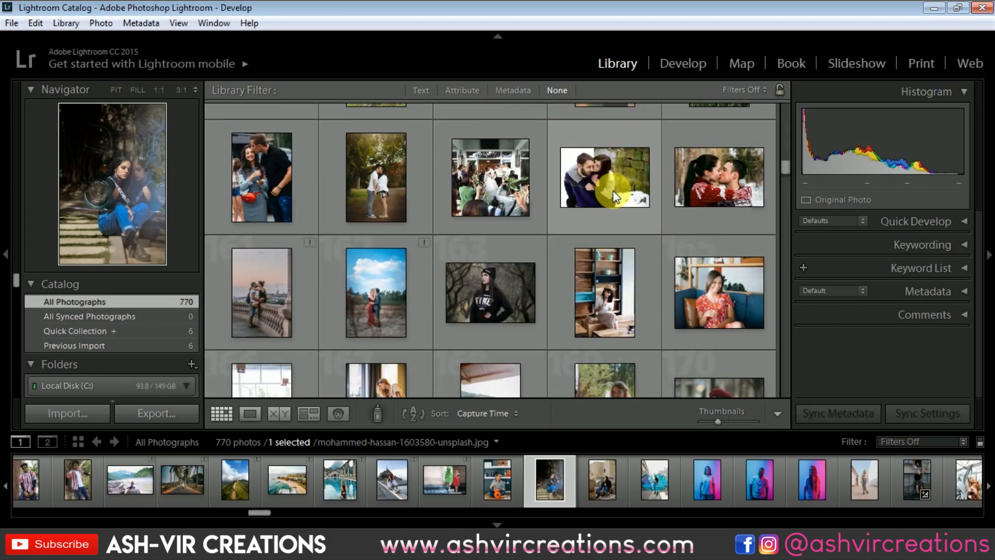
pyautogui.scroll(-10, 613, 190)
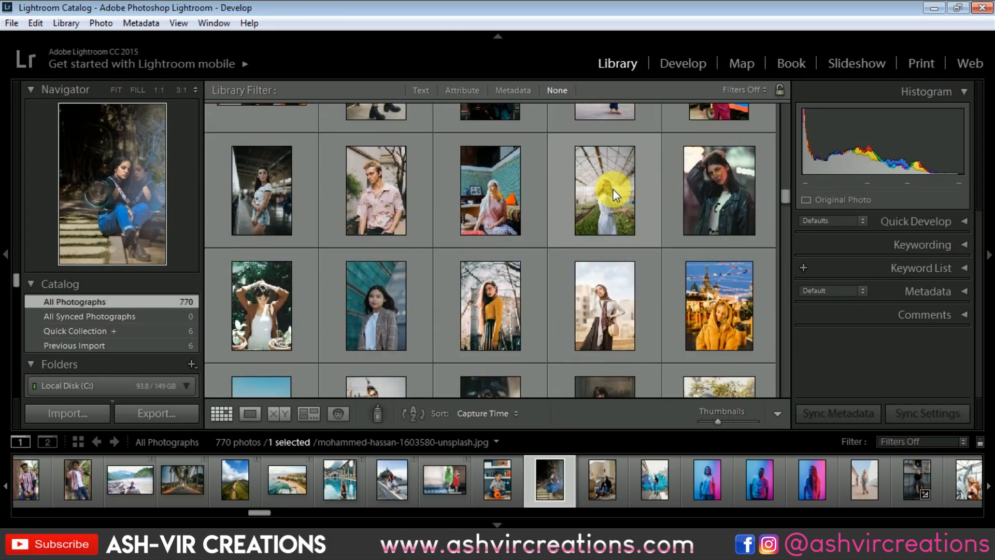
pyautogui.scroll(-1, 613, 194)
pyautogui.scroll(-12, 619, 194)
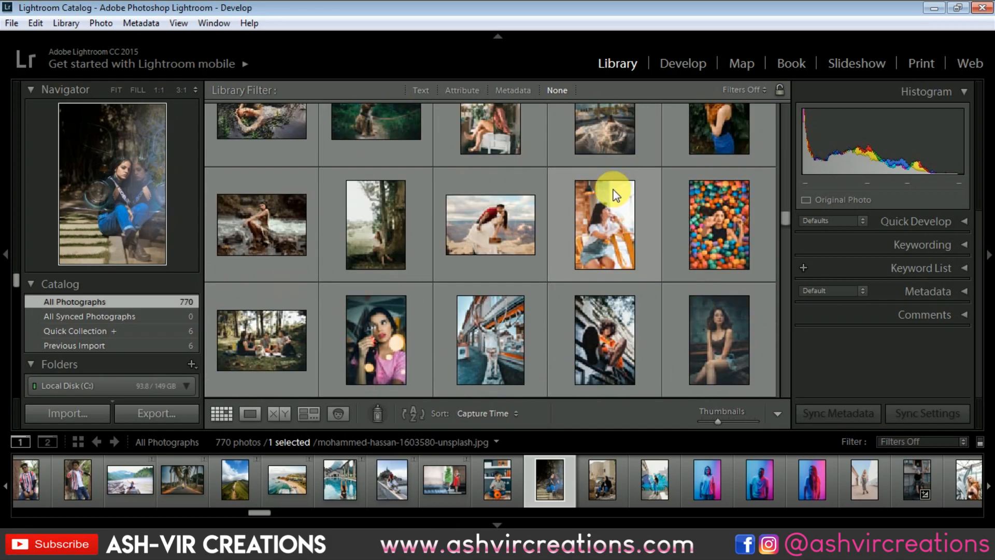
pyautogui.scroll(-3, 613, 187)
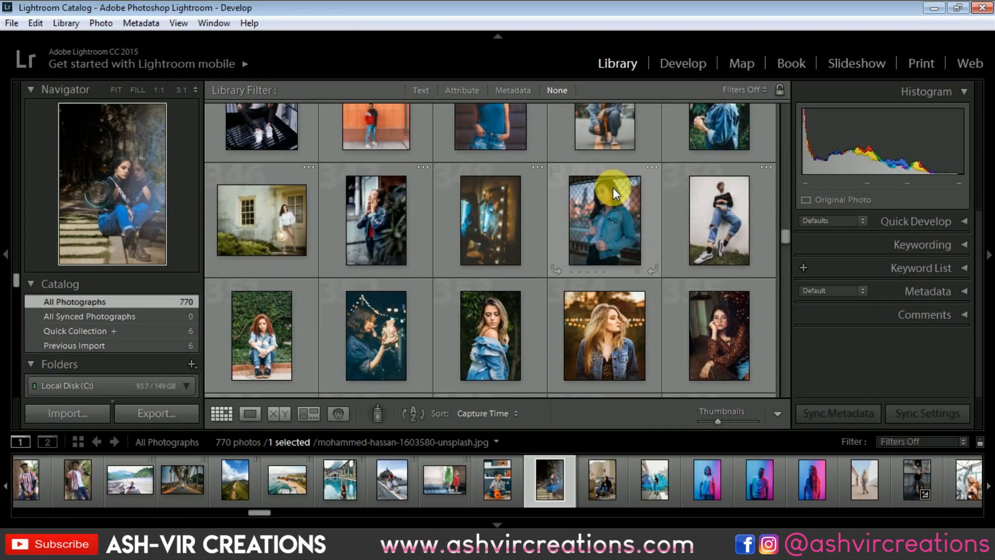
pyautogui.scroll(-3, 660, 253)
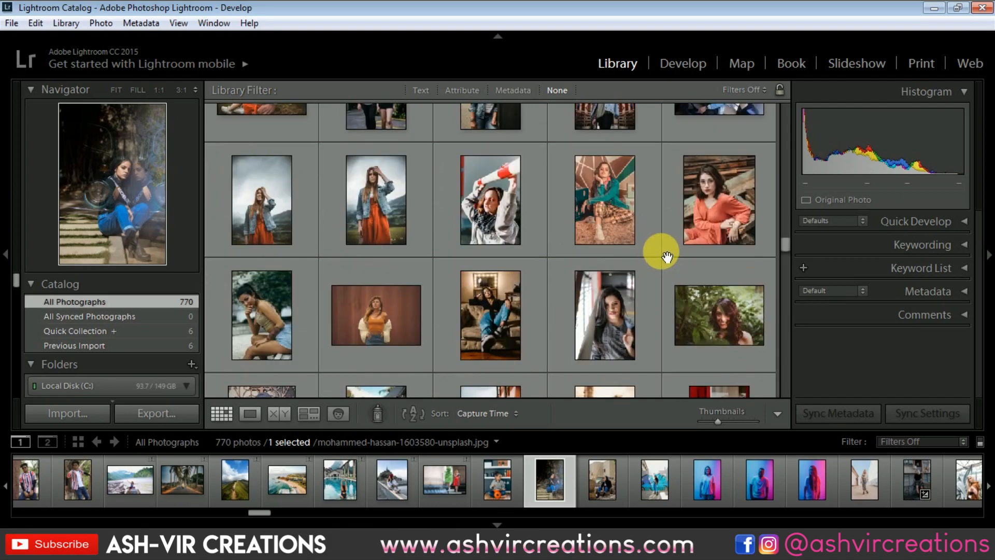
pyautogui.scroll(-3, 648, 216)
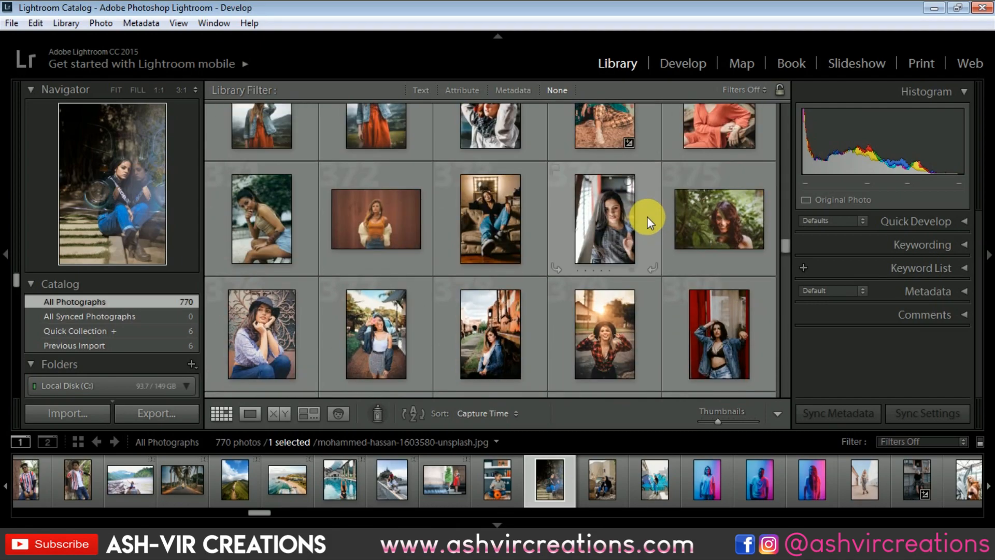
# Try the FP-Luizclas Inspired New AVC preset on the photo of the dark-haired woman in a grey printed T-shirt, and reset it.
pyautogui.click(629, 214)
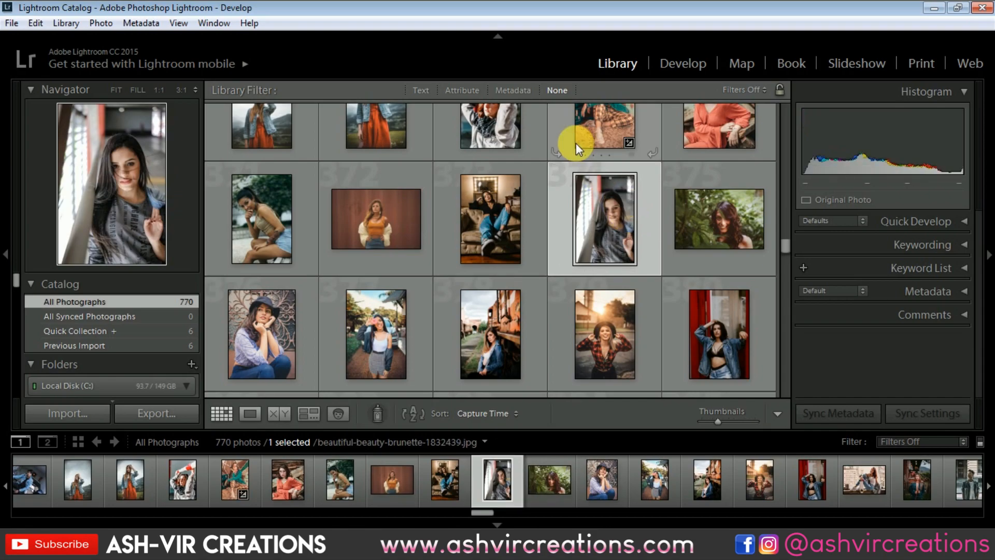
pyautogui.click(678, 63)
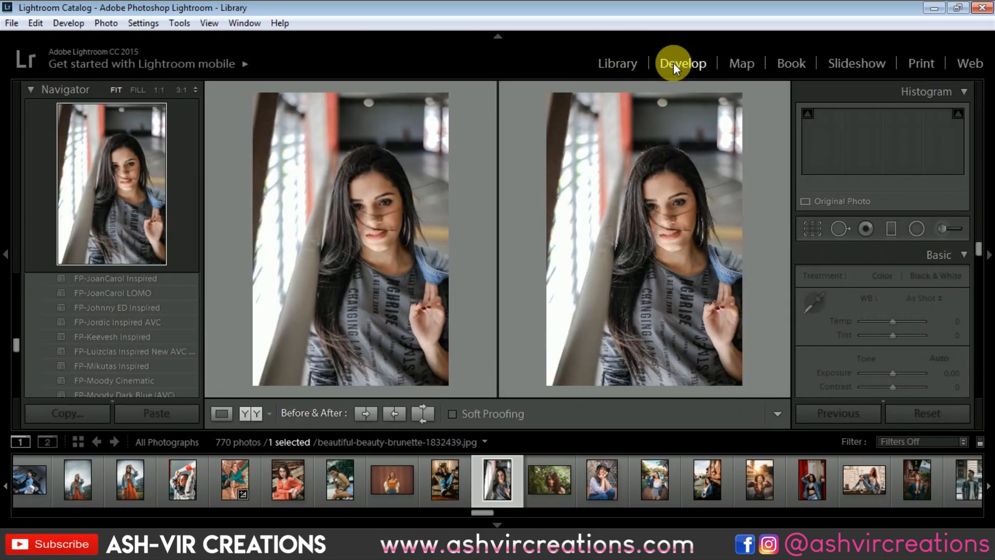
pyautogui.click(160, 352)
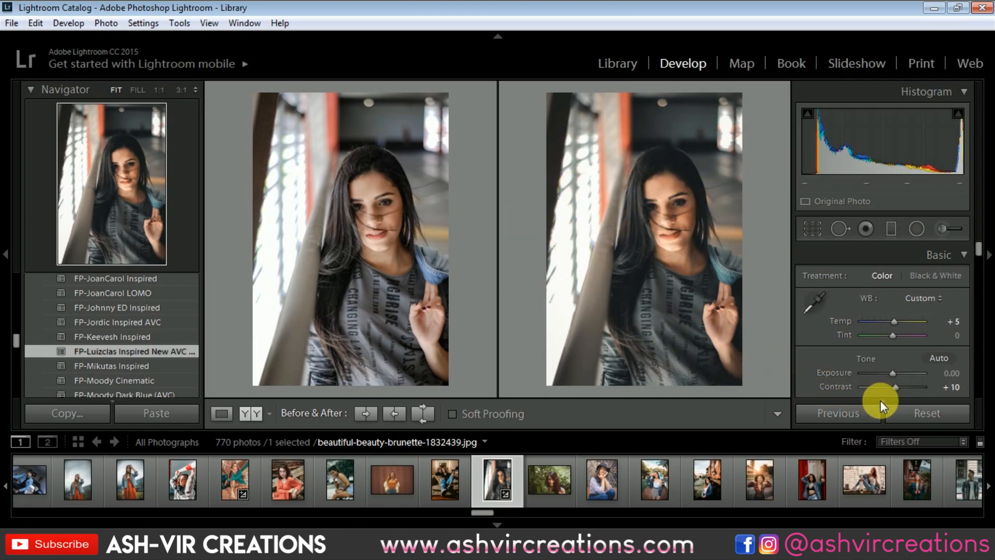
pyautogui.click(921, 413)
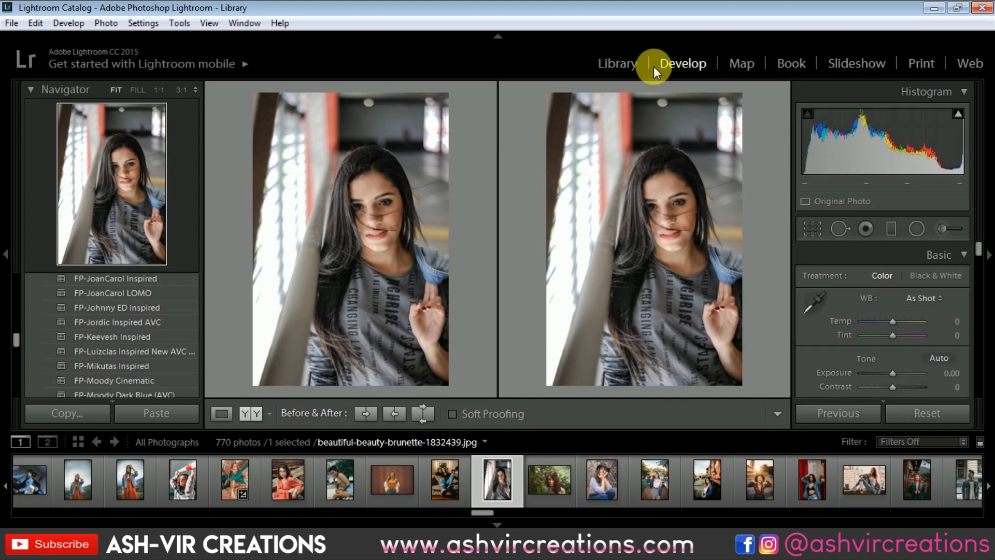
# Try the FP-Luizclas Inspired New AVC preset on the library photo of the woman holding a pink donut, and reset it.
pyautogui.click(633, 60)
pyautogui.scroll(-2, 622, 289)
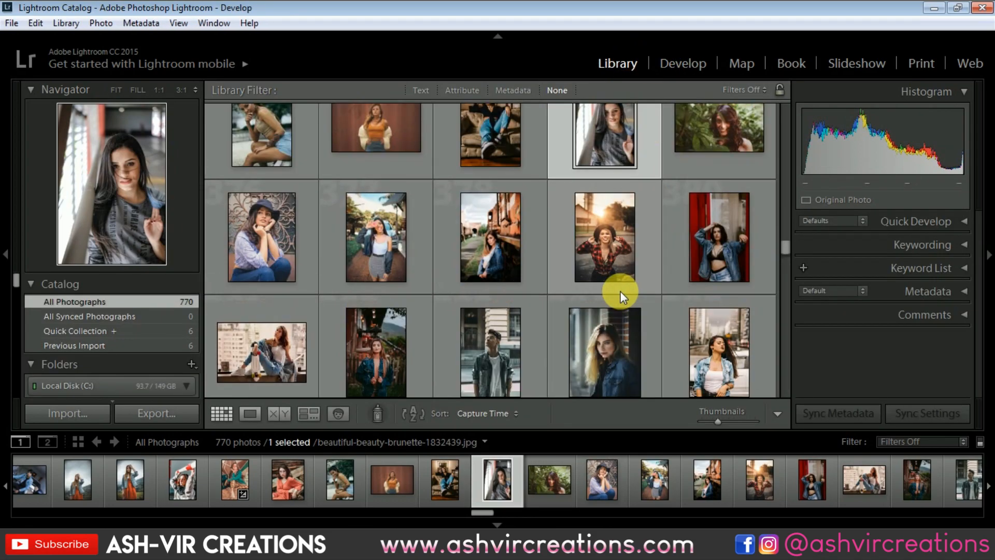
pyautogui.click(396, 253)
pyautogui.click(678, 65)
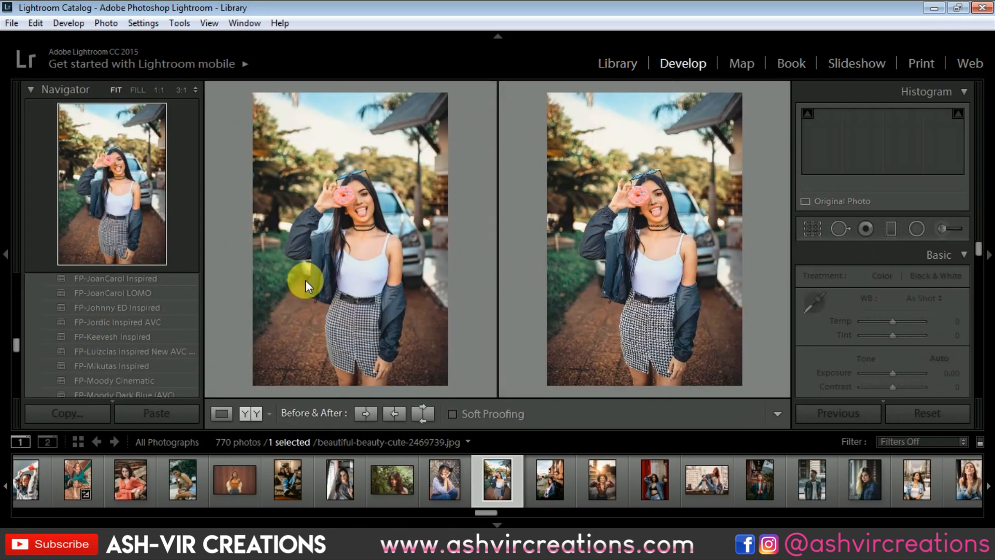
pyautogui.click(188, 353)
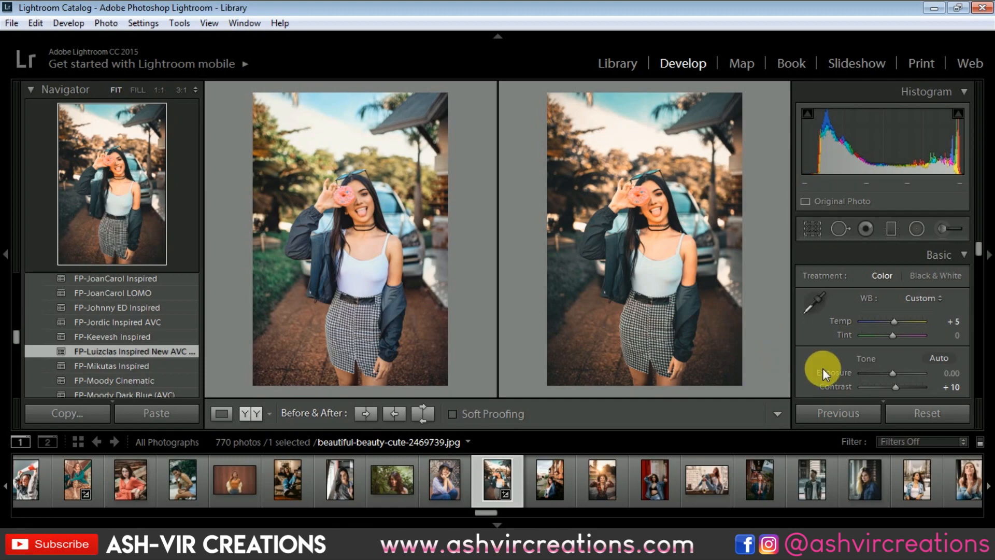
pyautogui.click(938, 406)
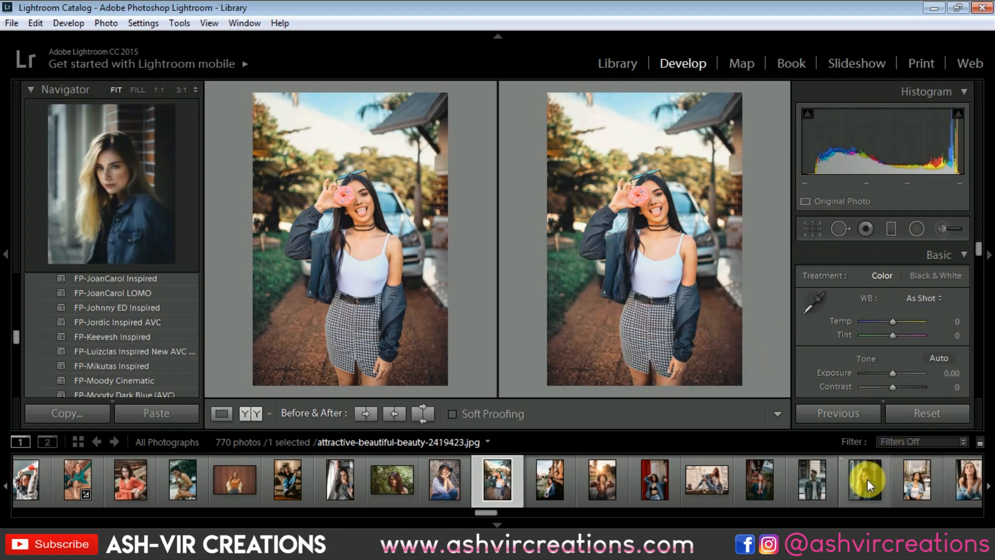
# Try the FP-Luizclas Inspired New AVC preset on the photo of the blonde woman beside the brick wall, and reset it.
pyautogui.click(866, 479)
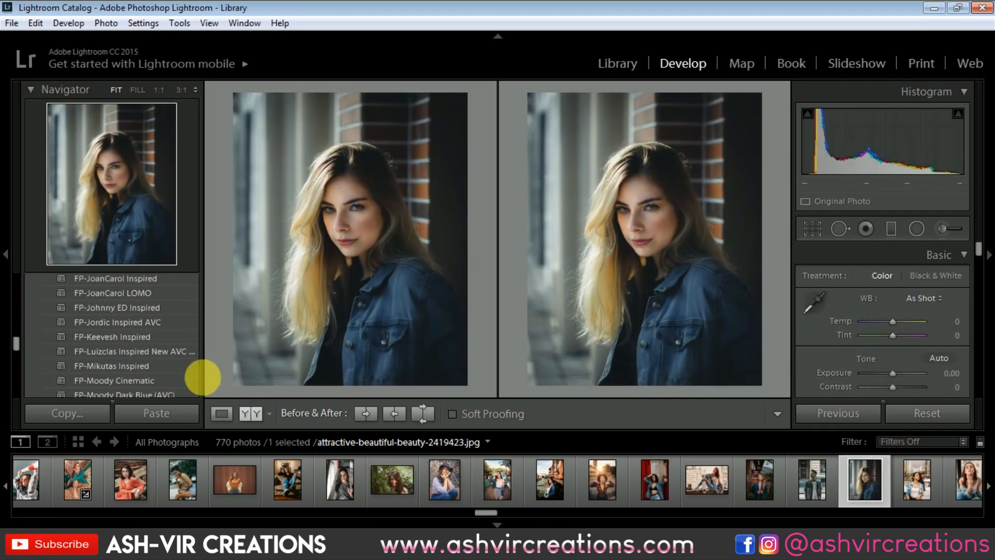
pyautogui.click(183, 351)
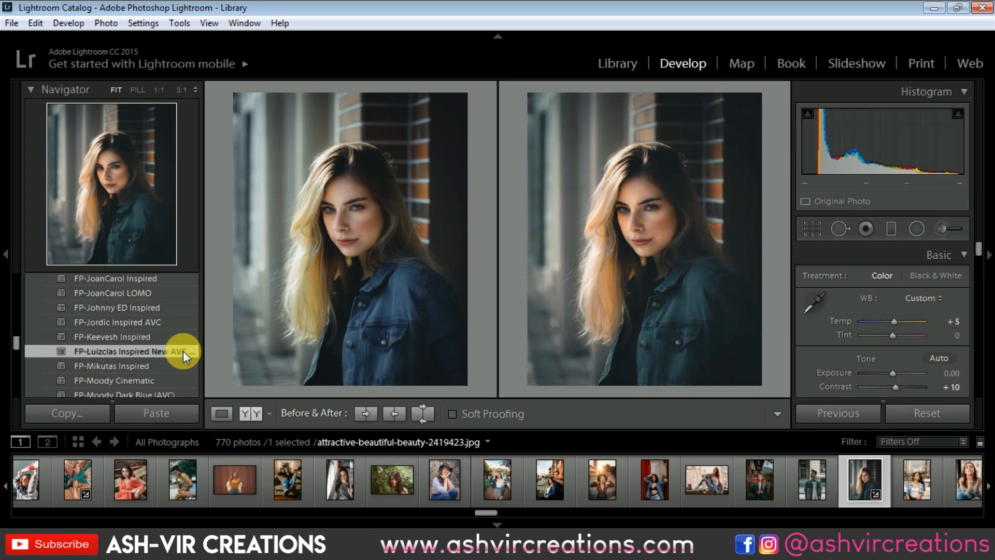
pyautogui.click(928, 413)
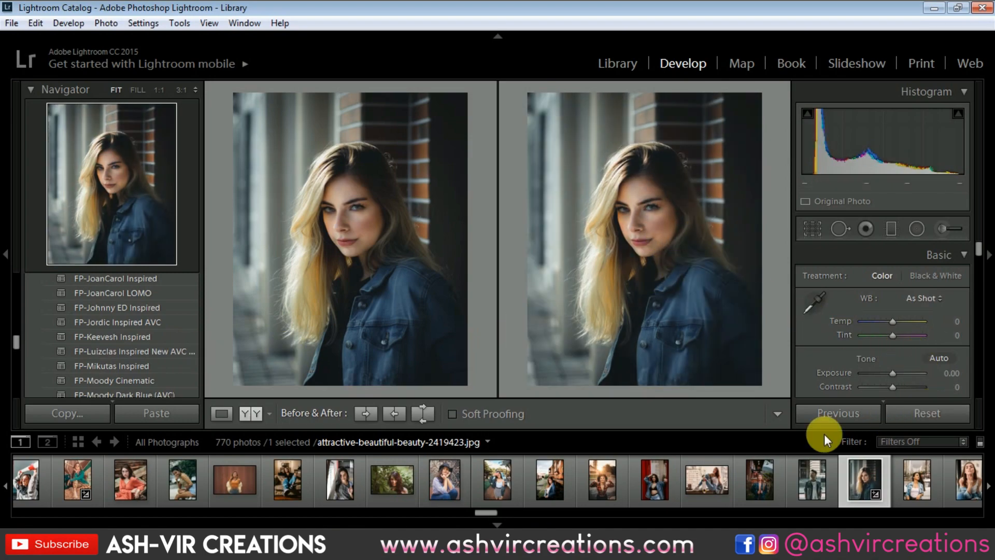
# Try the FP-Luizclas Inspired New AVC preset on the photo of the man in sunglasses and a white T-shirt, and reset it.
pyautogui.scroll(-3, 760, 466)
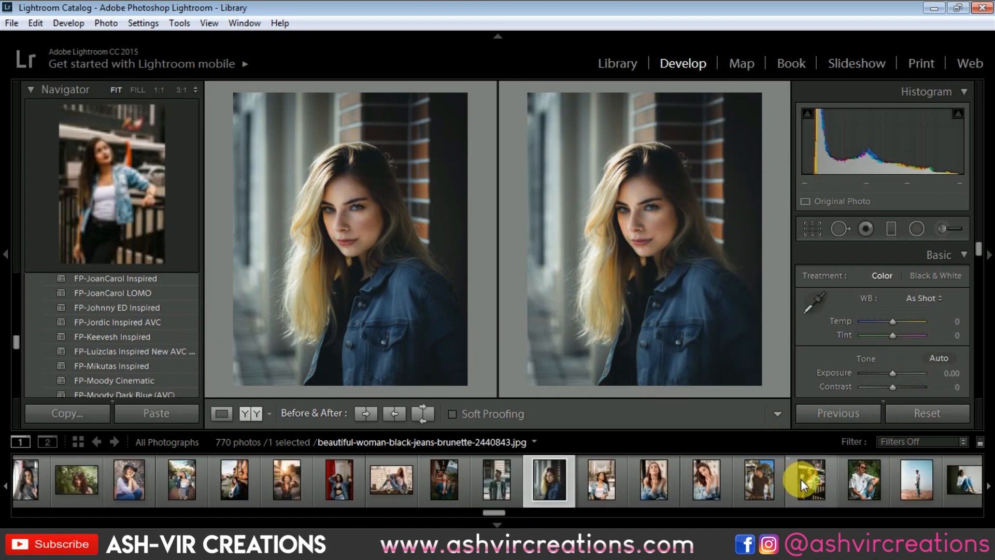
pyautogui.click(855, 485)
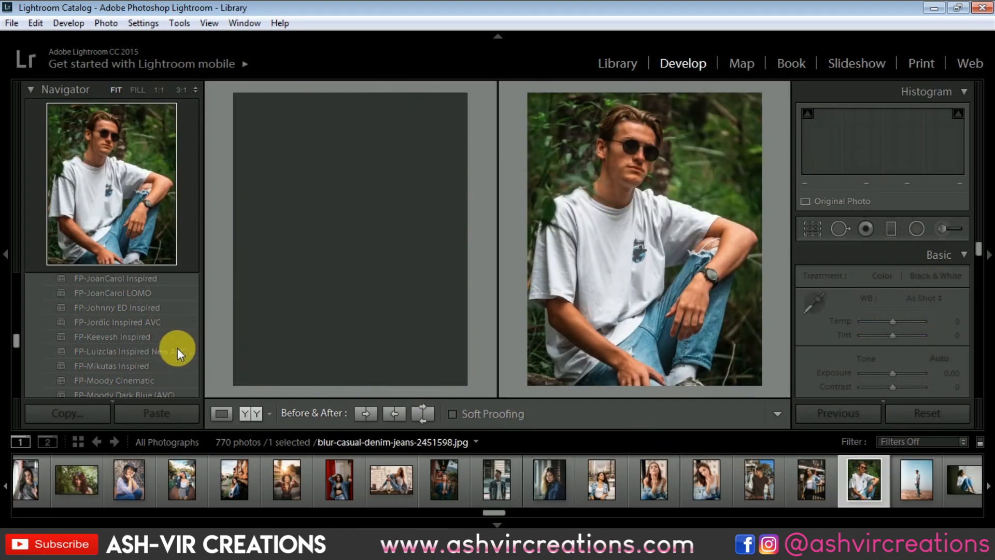
pyautogui.click(177, 351)
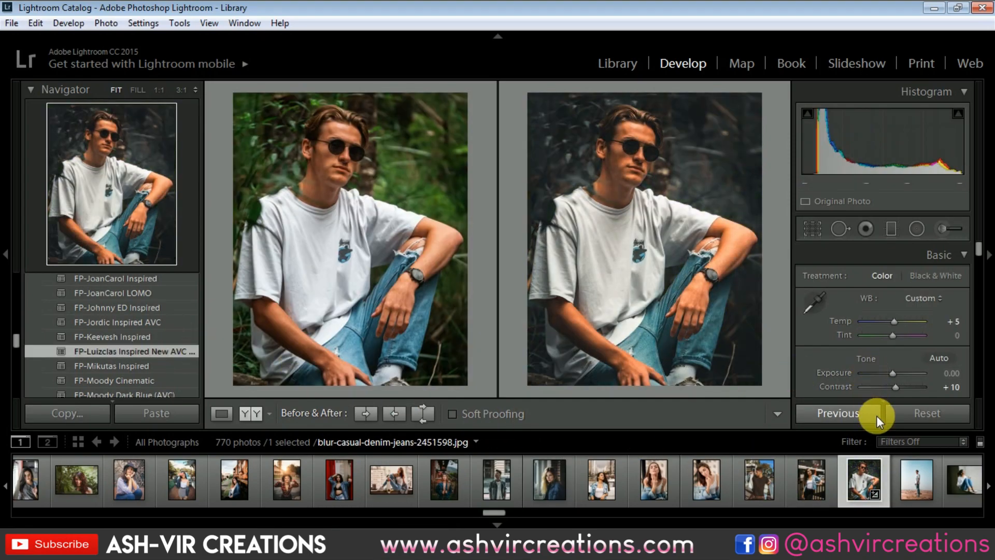
pyautogui.click(901, 412)
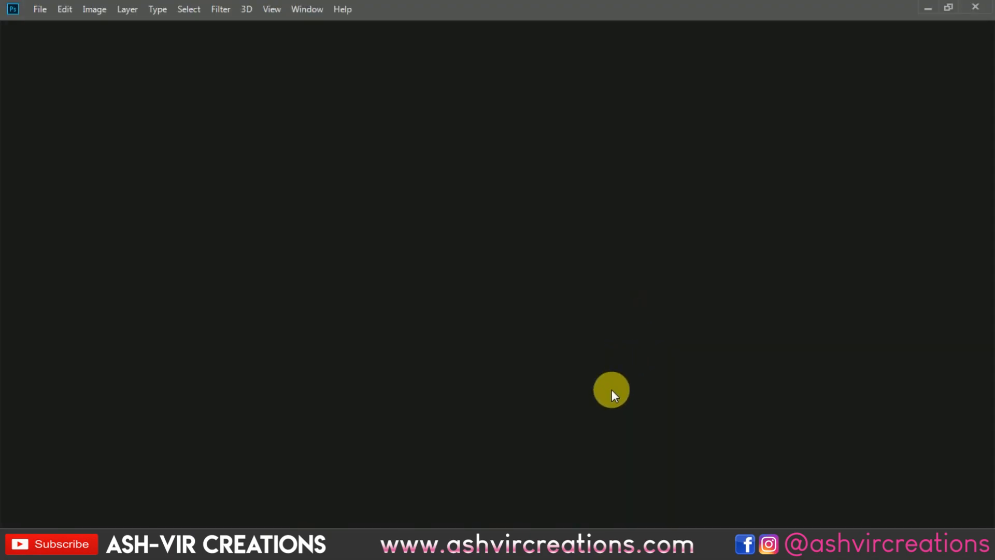
# Minimize Photoshop, close the CameraRaw Settings folder, and open the EXAmpl folder from the desktop.
pyautogui.click(931, 6)
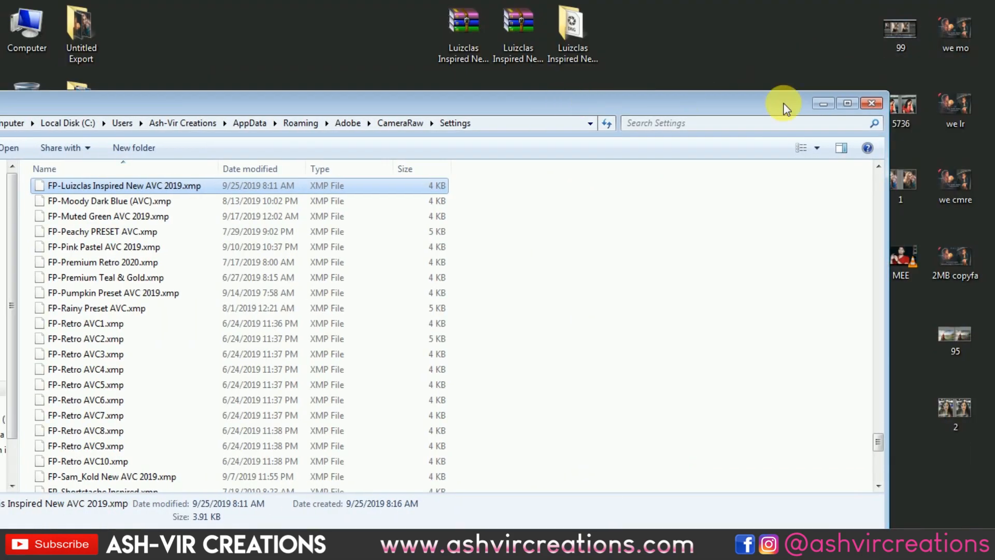
pyautogui.click(871, 103)
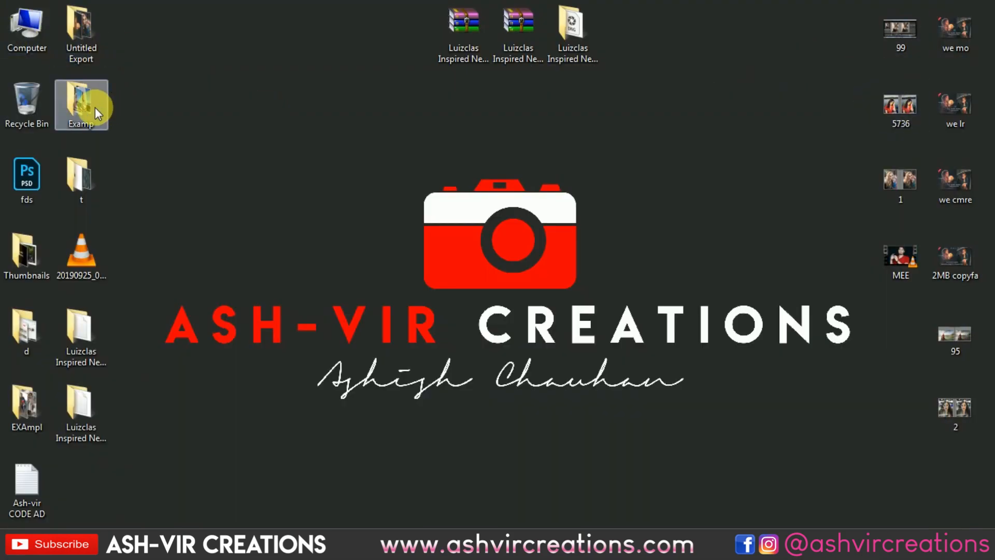
pyautogui.doubleClick(24, 402)
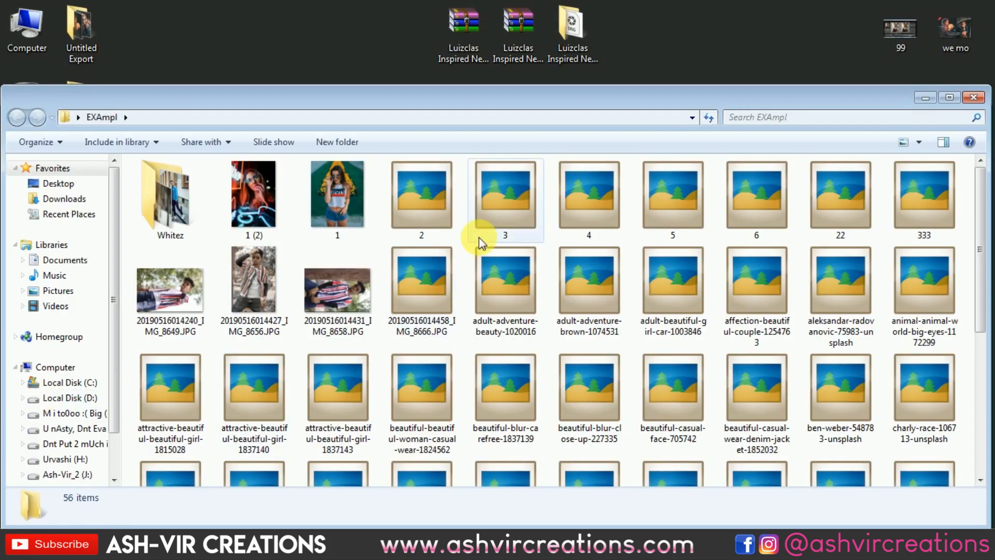
# Select the photos 1, 2, 5, attractive-beautiful-beautiful-girl-1815028 and beautiful-blur-close-up-227335 together in the EXAmpl folder.
pyautogui.click(355, 196)
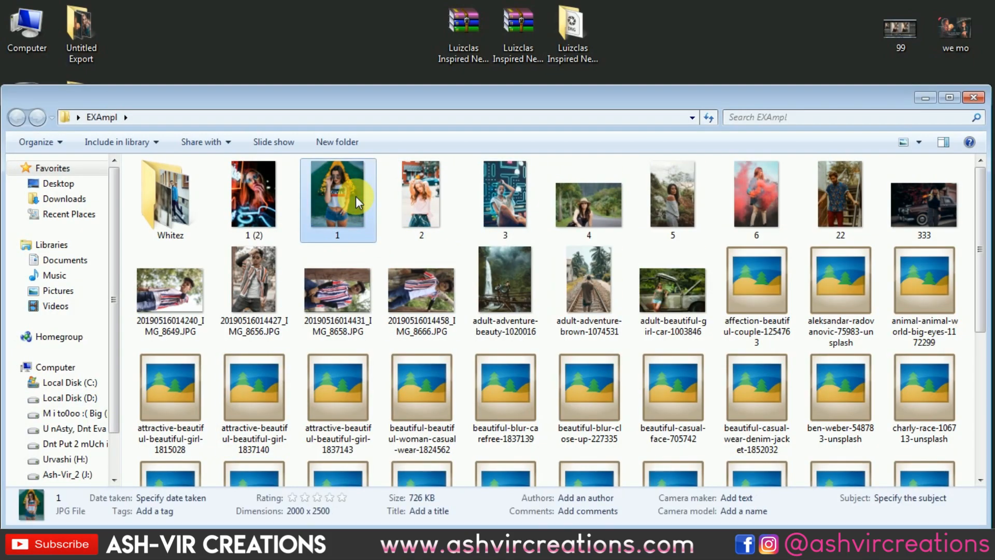
pyautogui.keyDown('ctrl'); pyautogui.click(427, 205); pyautogui.keyUp('ctrl')
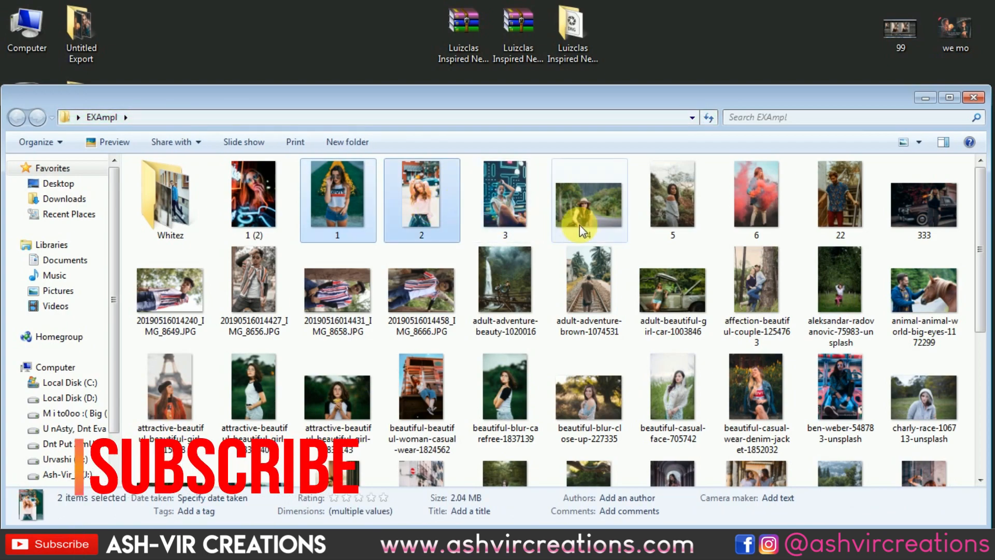
pyautogui.keyDown('ctrl'); pyautogui.click(664, 204); pyautogui.keyUp('ctrl')
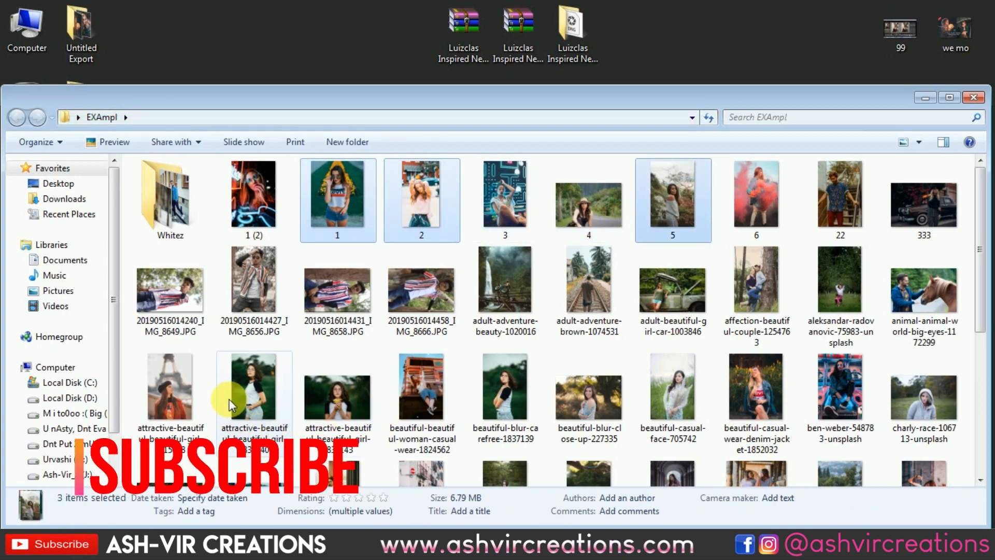
pyautogui.keyDown('ctrl'); pyautogui.click(171, 394); pyautogui.keyUp('ctrl')
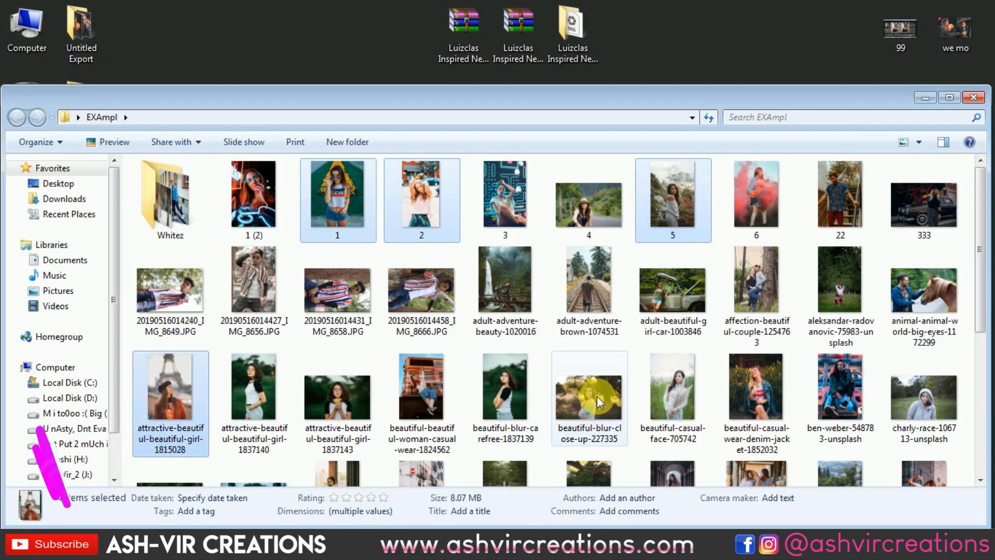
pyautogui.keyDown('ctrl'); pyautogui.click(597, 396); pyautogui.keyUp('ctrl')
# Add the photos of the two women in striped tops, the denim-jacket woman and the woman among palms to the selection, and open all in Photoshop.
pyautogui.scroll(-3, 597, 396)
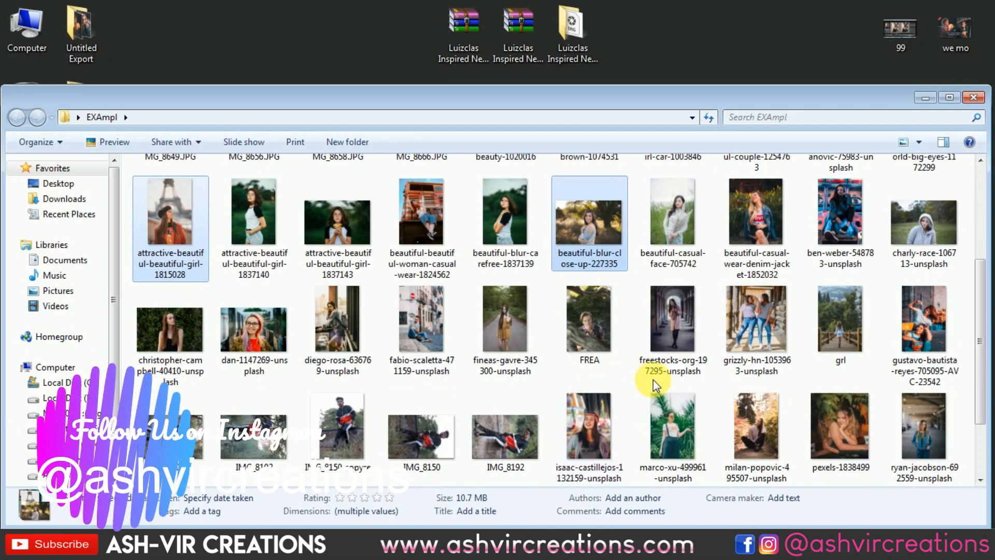
pyautogui.keyDown('ctrl'); pyautogui.click(760, 334); pyautogui.keyUp('ctrl')
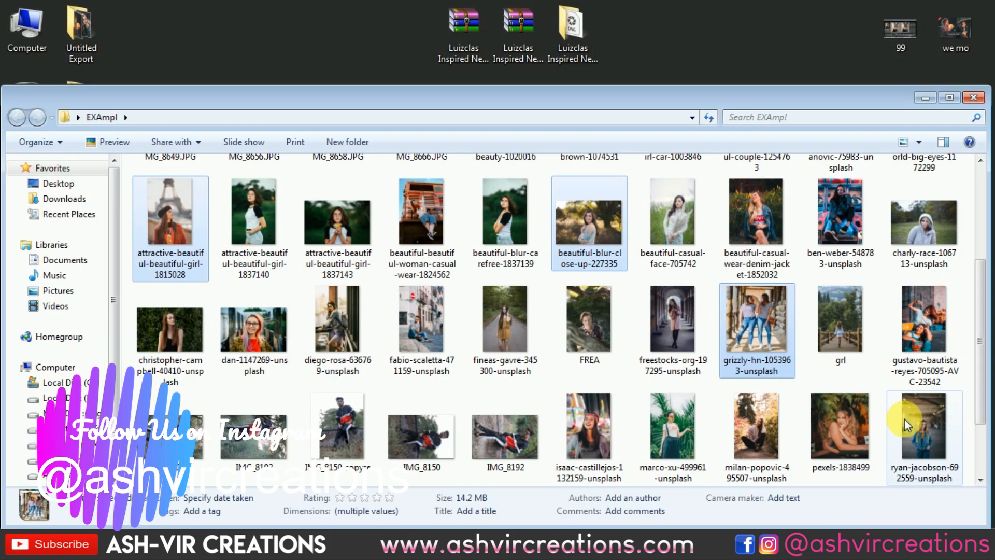
pyautogui.keyDown('ctrl'); pyautogui.click(924, 421); pyautogui.keyUp('ctrl')
pyautogui.scroll(-3, 927, 422)
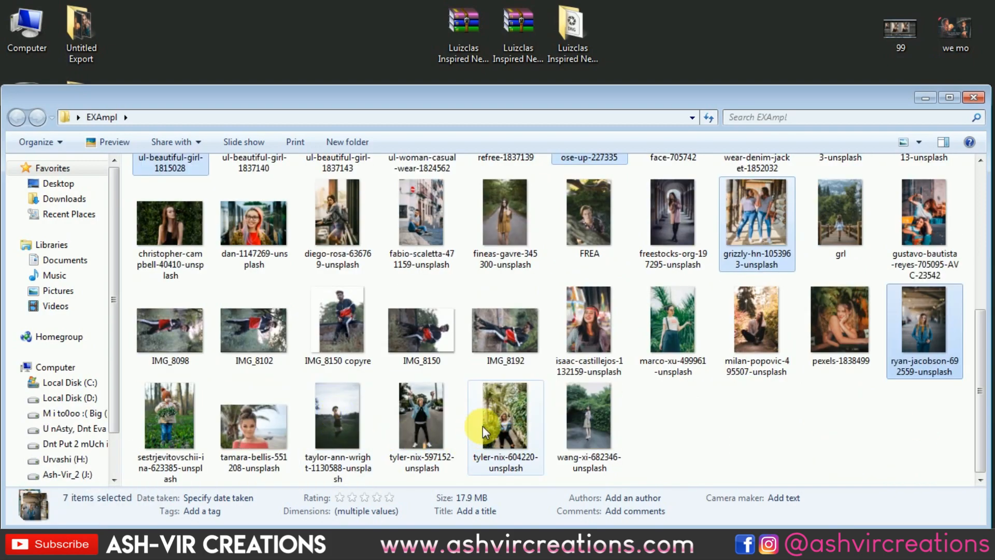
pyautogui.keyDown('ctrl'); pyautogui.click(499, 416); pyautogui.keyUp('ctrl')
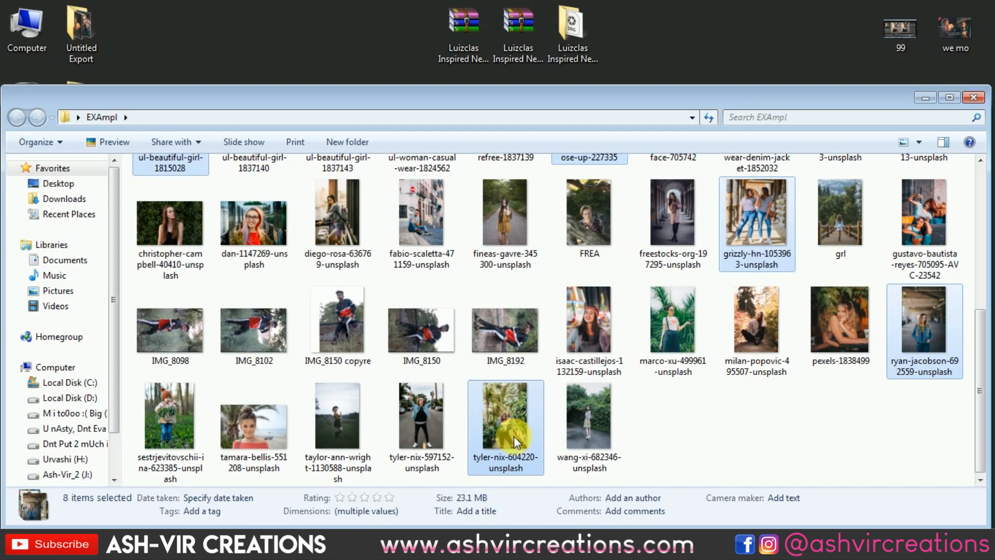
pyautogui.click(531, 543)
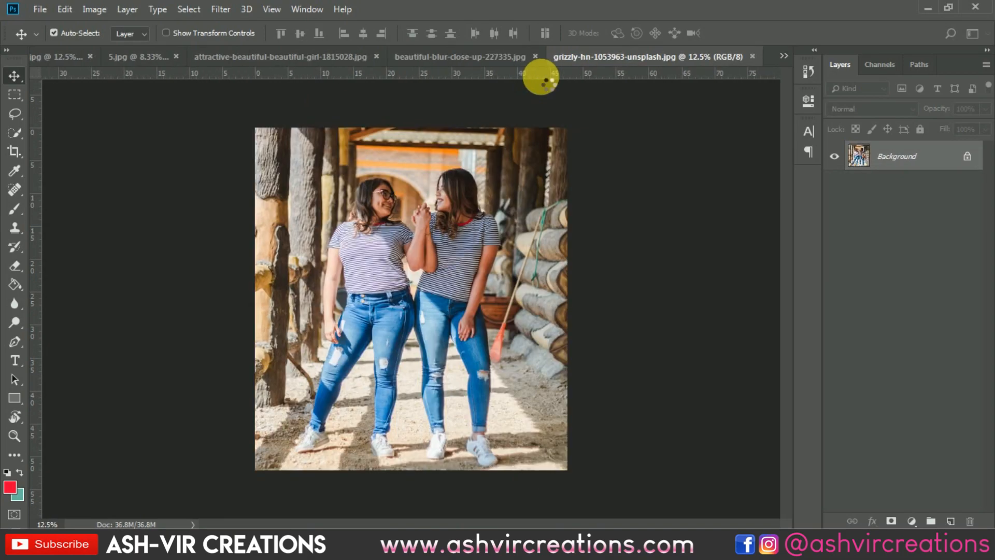
# Open the denim-jacket woman's photo in the Camera Raw filter and apply the FP-Luizclas Inspired New AVC 2019 preset.
pyautogui.click(220, 11)
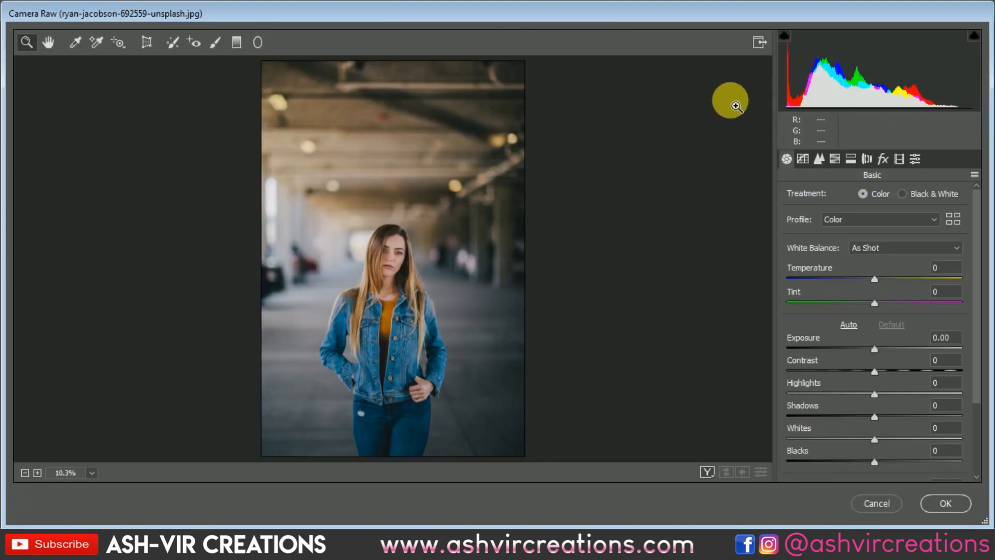
pyautogui.click(915, 159)
pyautogui.moveTo(976, 197); pyautogui.dragTo(973, 422)
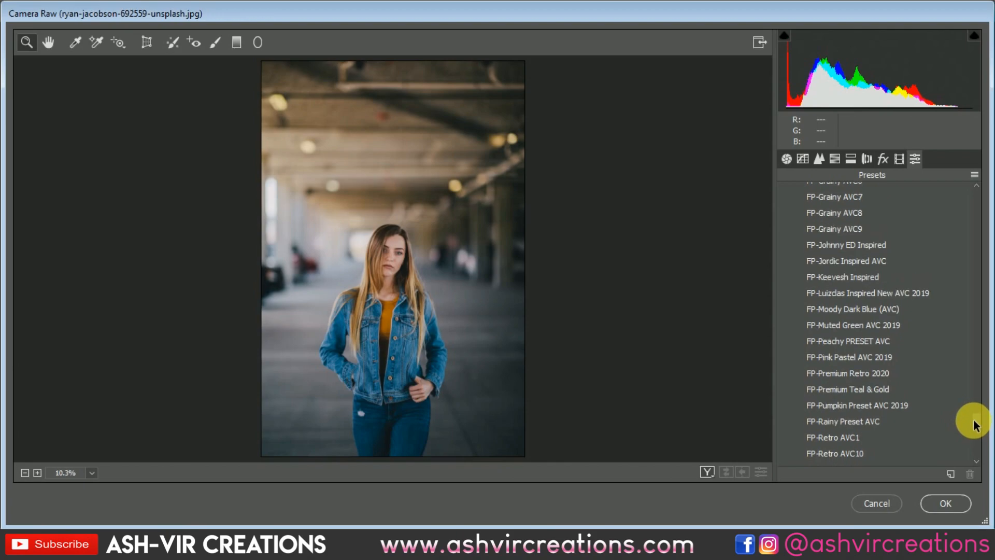
pyautogui.click(881, 291)
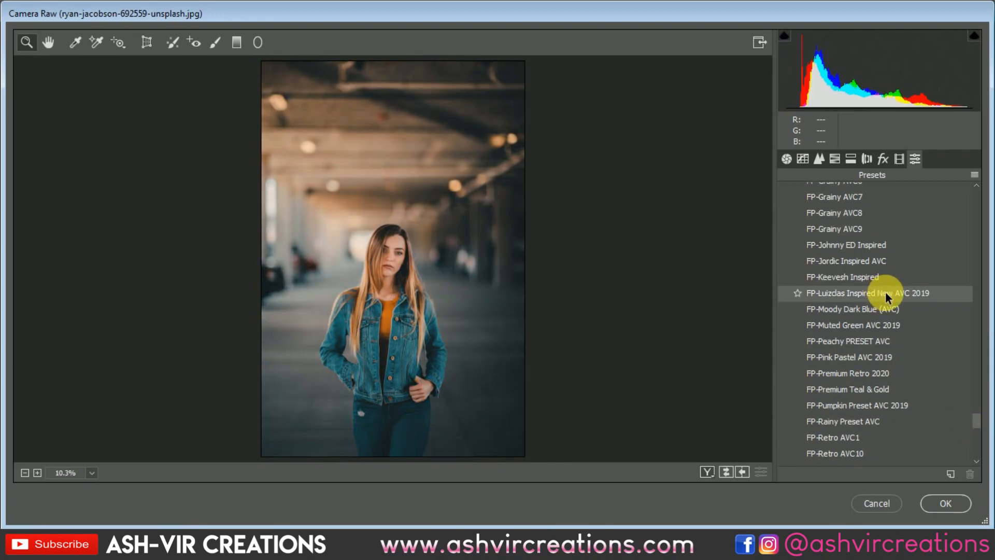
# Compare the before and after views side by side, inspect the woman's face up close, and accept the Camera Raw edit.
pyautogui.click(708, 472)
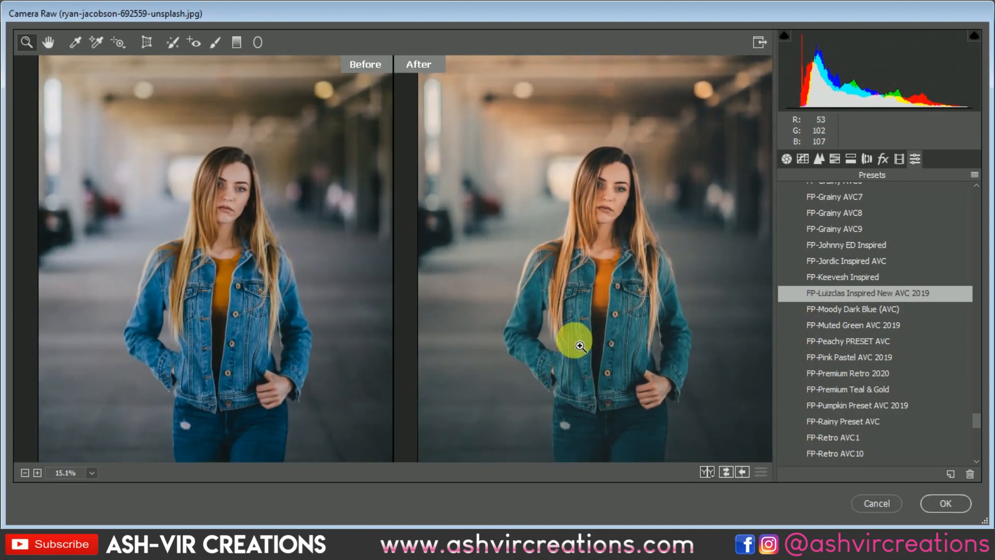
pyautogui.click(600, 211)
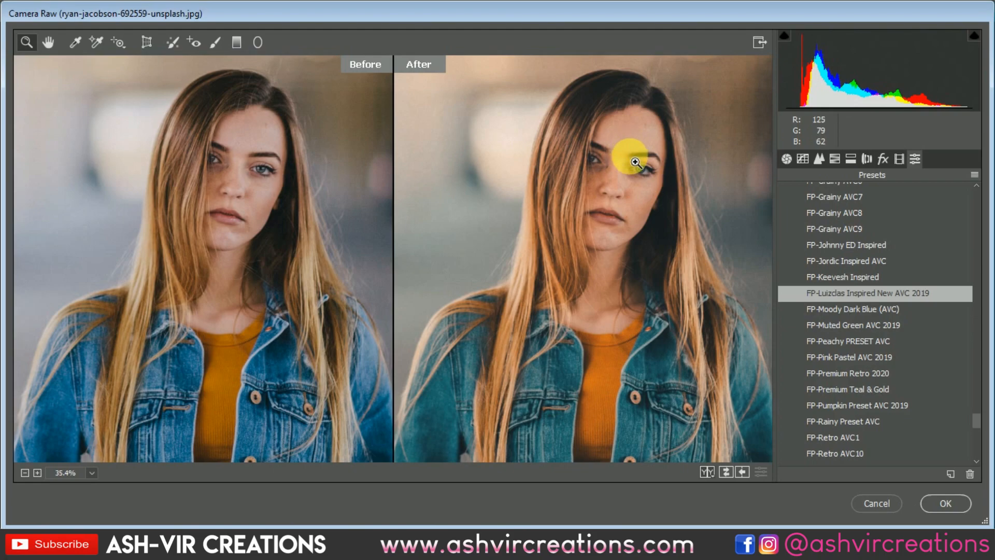
pyautogui.moveTo(626, 142); pyautogui.dragTo(653, 175)
pyautogui.moveTo(655, 275); pyautogui.dragTo(572, 180)
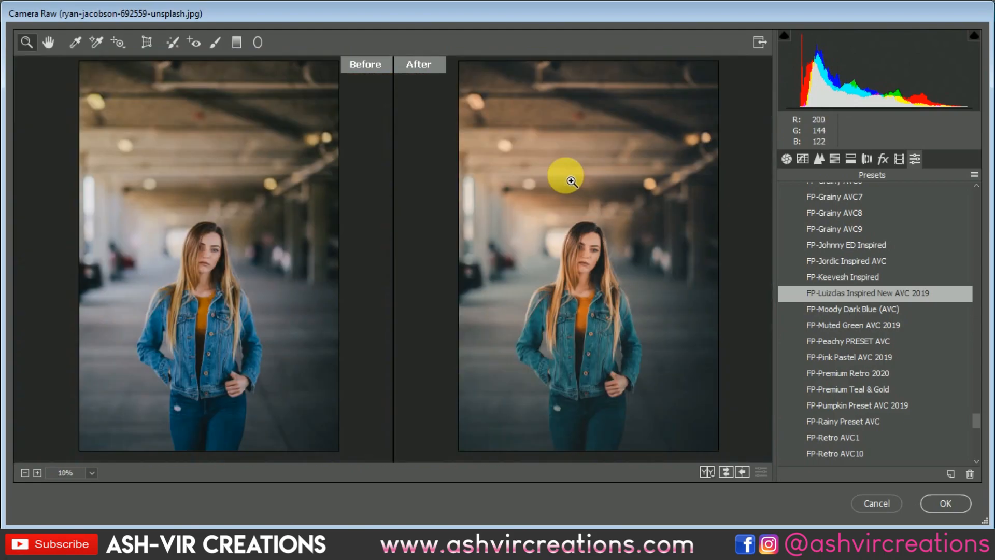
pyautogui.moveTo(623, 303); pyautogui.dragTo(619, 287)
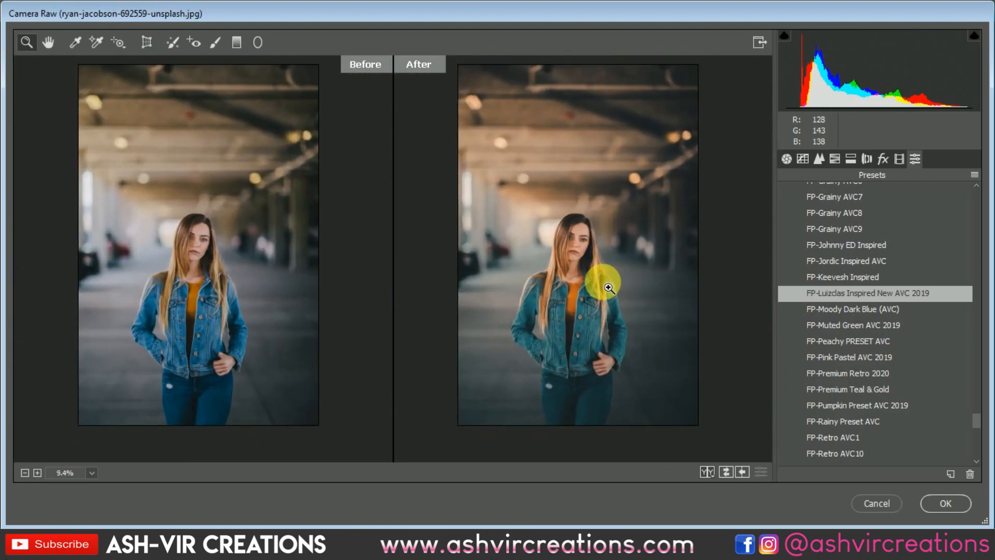
pyautogui.click(958, 503)
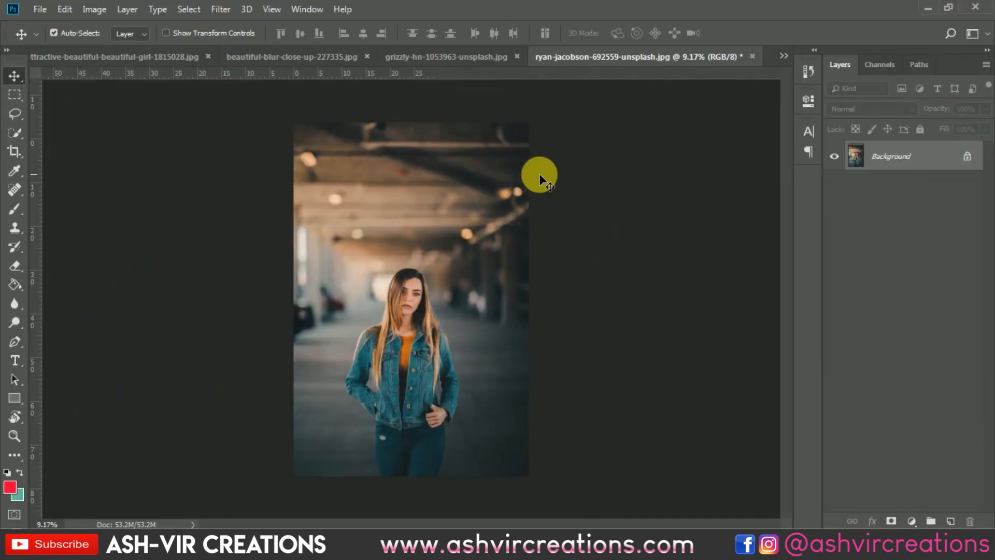
# Reapply the last Camera Raw filter to the photo of the two women in striped tops, and toggle it off and on to compare.
pyautogui.click(457, 66)
pyautogui.hotkey('ctrl', '0')
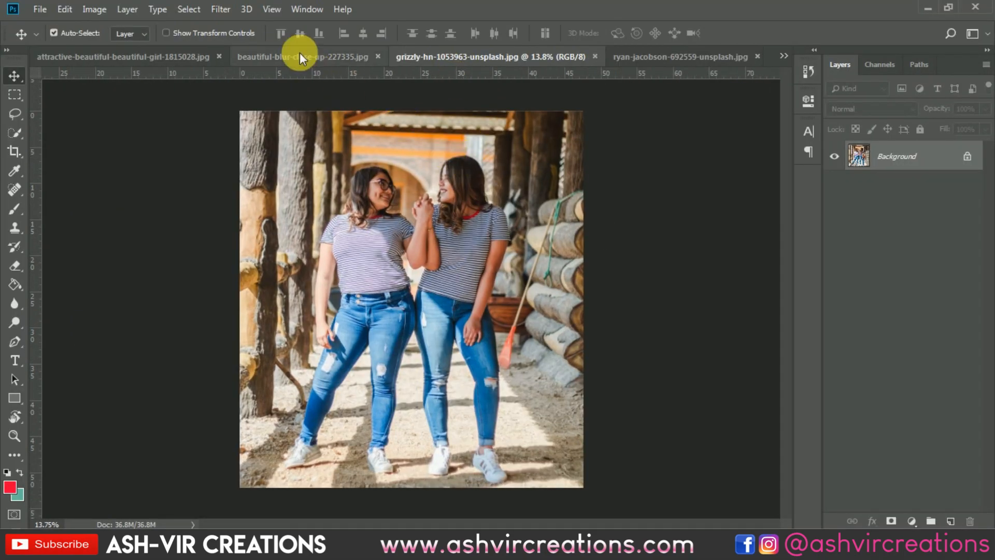
pyautogui.click(226, 9)
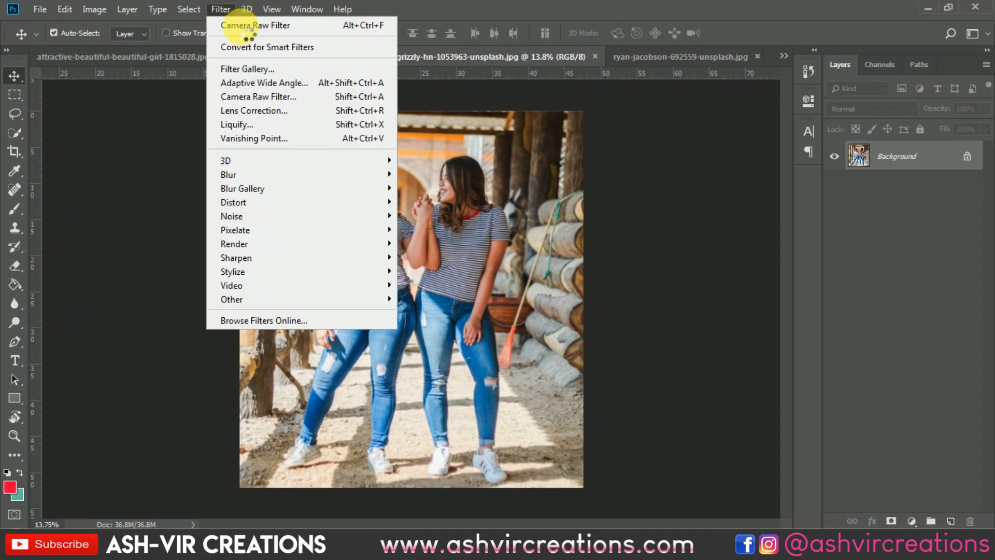
pyautogui.click(247, 26)
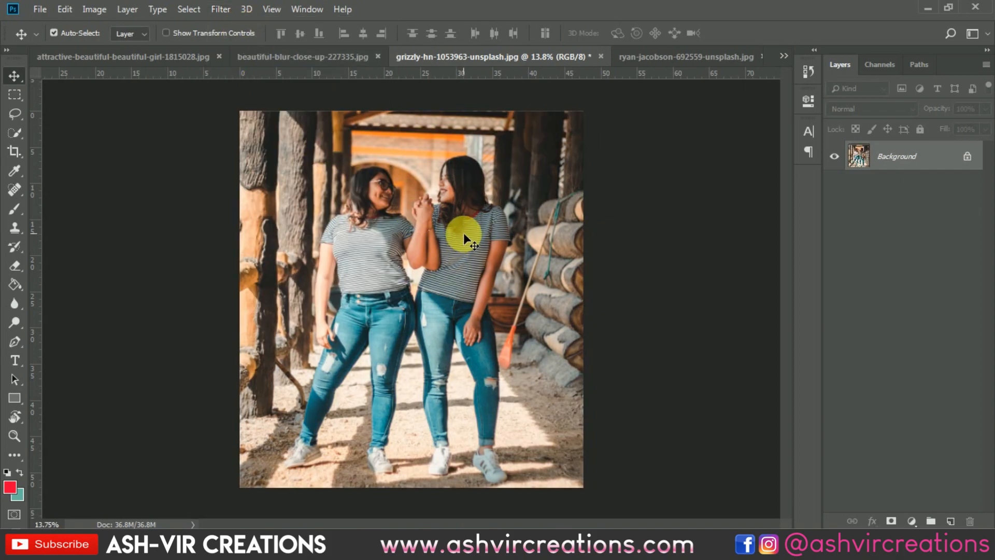
pyautogui.hotkey('ctrl', 'z')
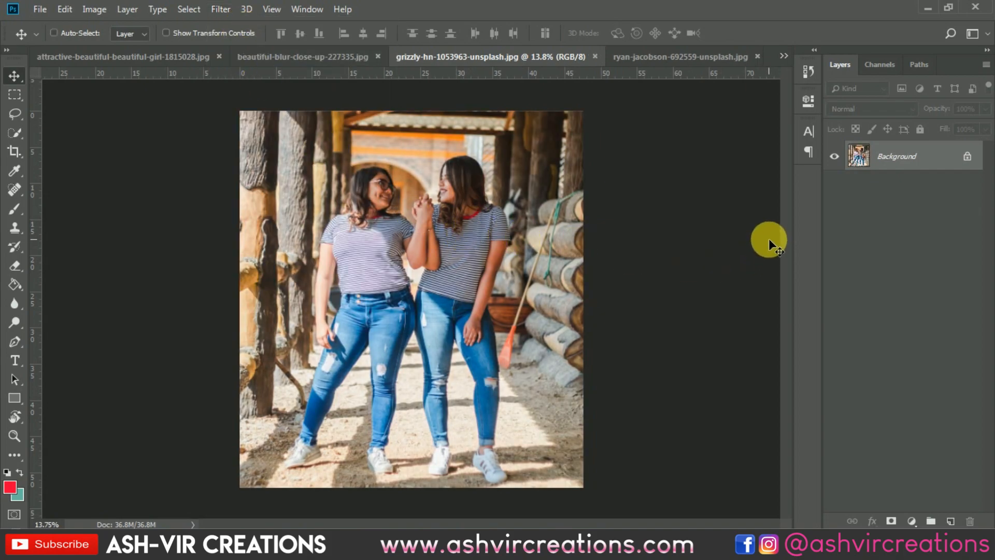
pyautogui.hotkey('ctrl', 'z')
pyautogui.hotkey('ctrl', 'z')
pyautogui.hotkey('ctrl', 'z')
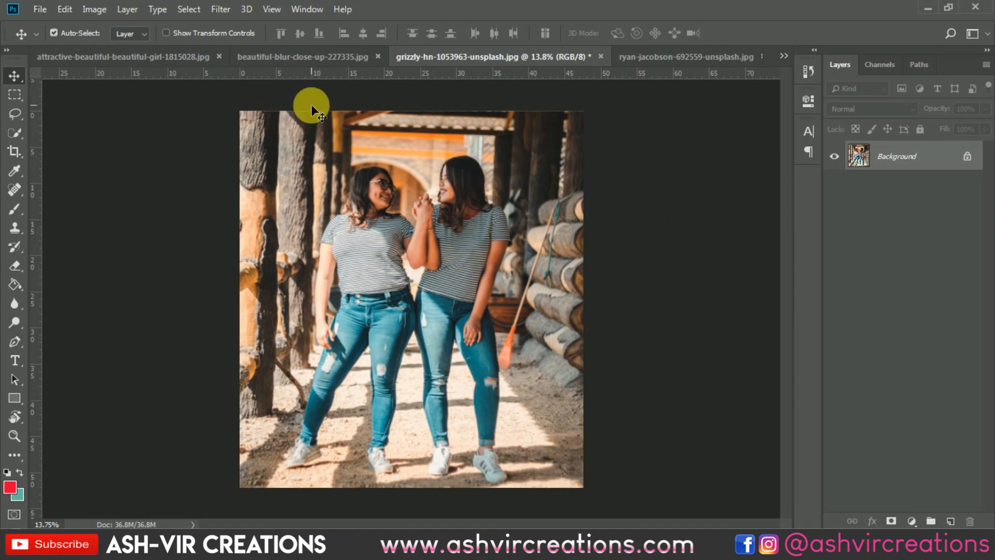
# Reapply the last Camera Raw filter to the beautiful-blur-close-up-227335.jpg photo, and toggle it off and on to compare.
pyautogui.click(309, 56)
pyautogui.click(226, 11)
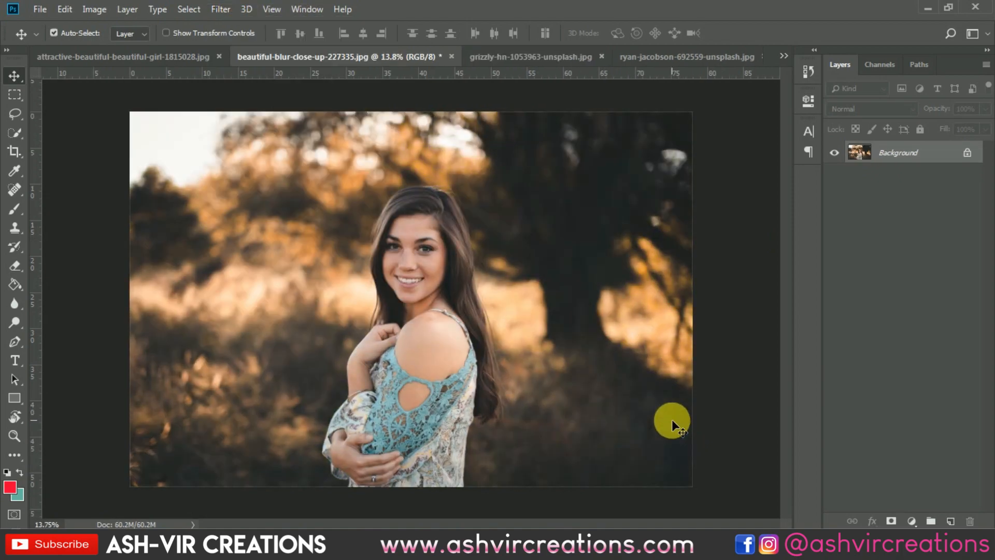
pyautogui.hotkey('ctrl', 'z')
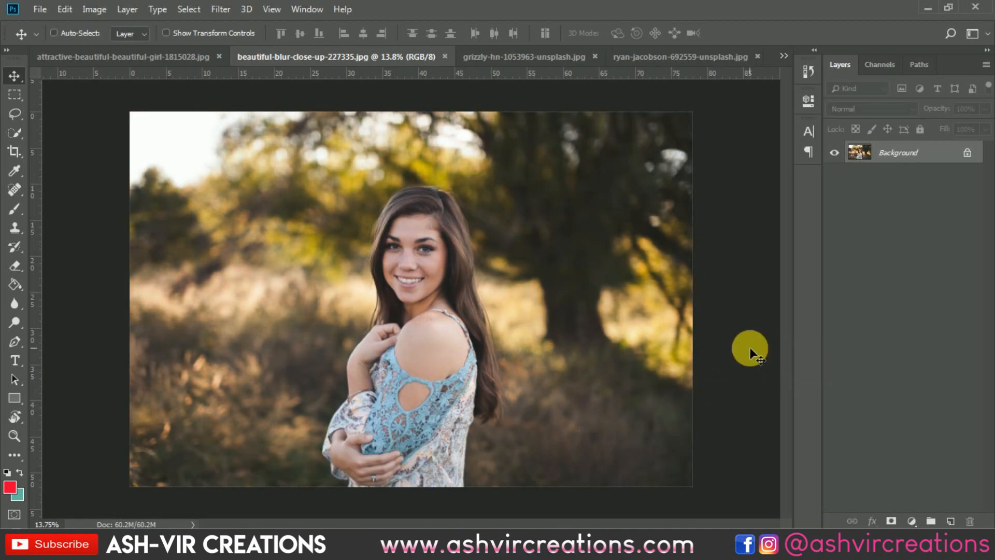
pyautogui.hotkey('ctrl', 'z')
# Toggle the Camera Raw edit on the beautiful-blur-close-up-227335.jpg photo to compare, ending with the edit undone.
pyautogui.hotkey('ctrl', 'z')
pyautogui.hotkey('ctrl', 'z')
pyautogui.hotkey('ctrl', 'z')
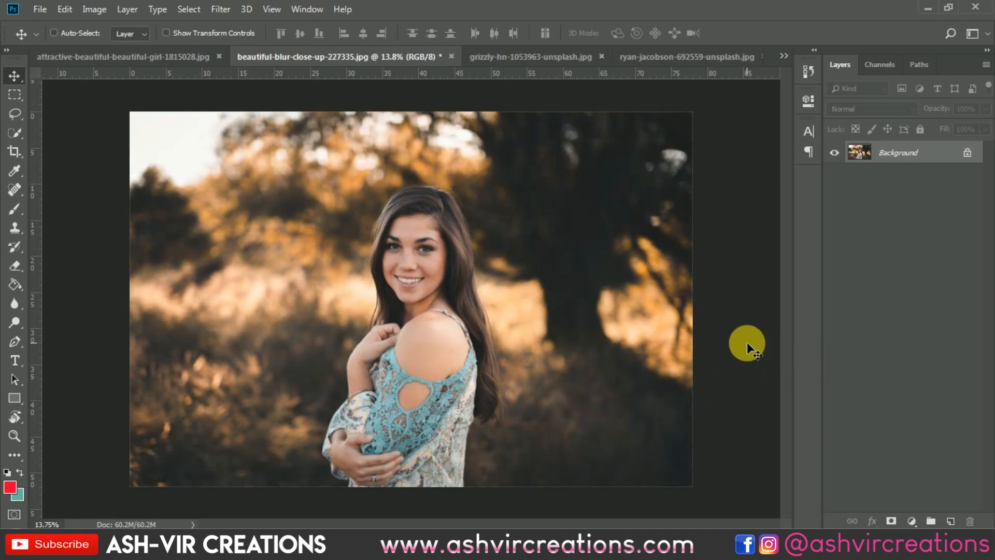
pyautogui.hotkey('ctrl', 'z')
pyautogui.hotkey('ctrl', 'z')
pyautogui.hotkey('ctrl', 'z')
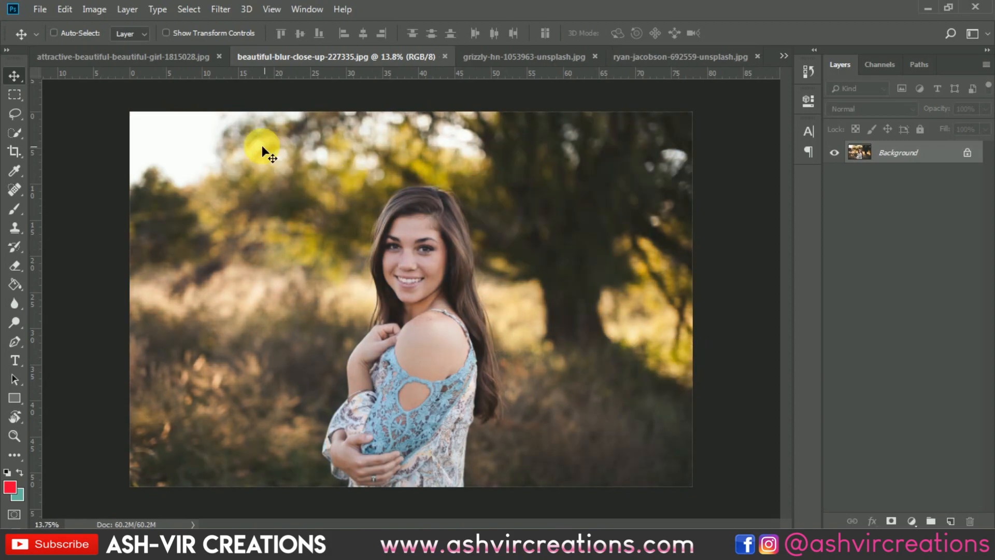
# Reapply the last Camera Raw filter to the attractive-beautiful-beautiful-girl-1815028.jpg photo, and toggle it off and on to compare.
pyautogui.click(196, 58)
pyautogui.scroll(1, 275, 145)
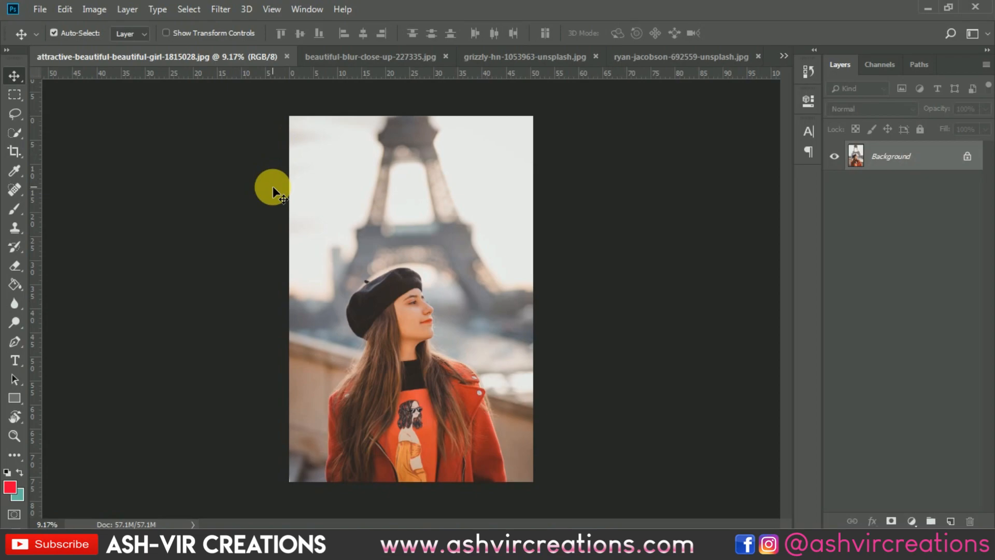
pyautogui.scroll(1, 346, 165)
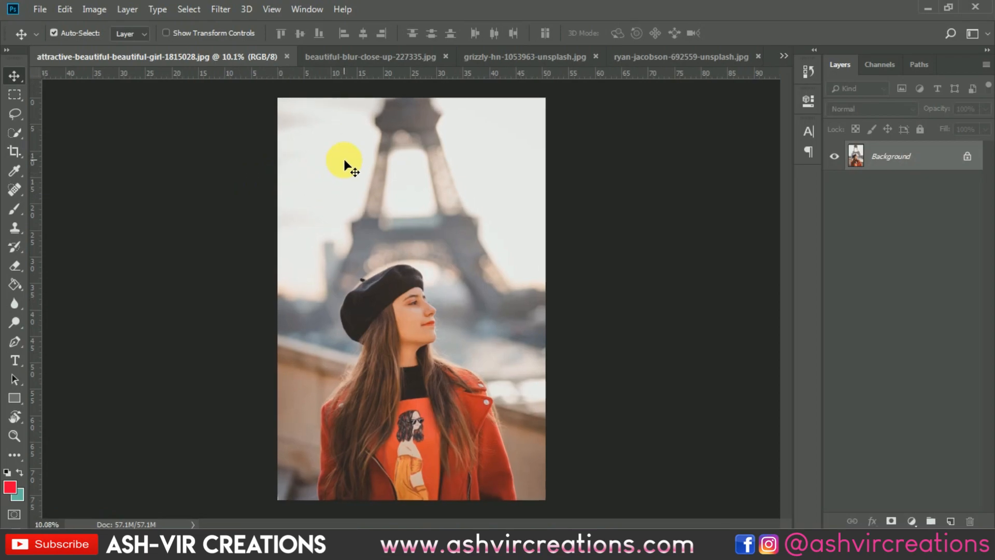
pyautogui.click(218, 10)
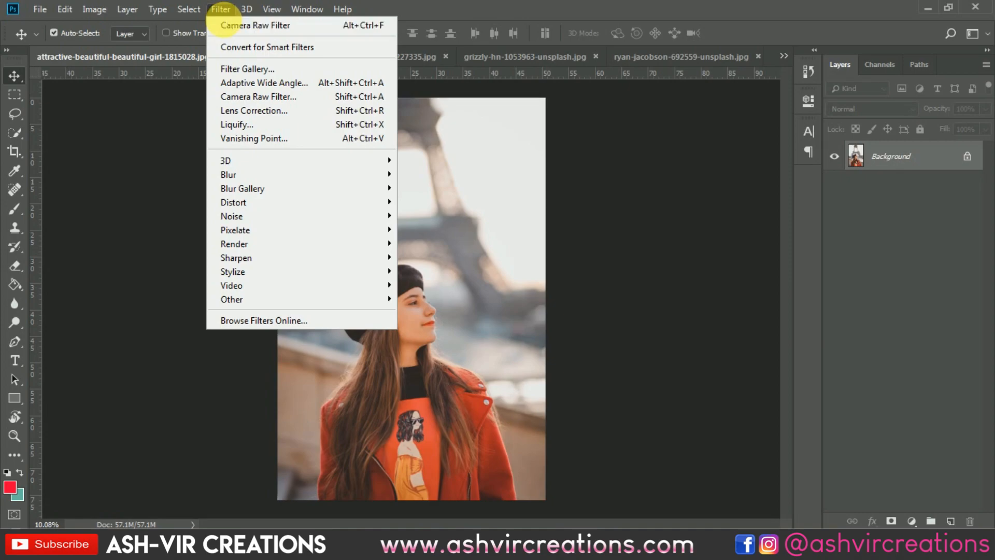
pyautogui.click(260, 27)
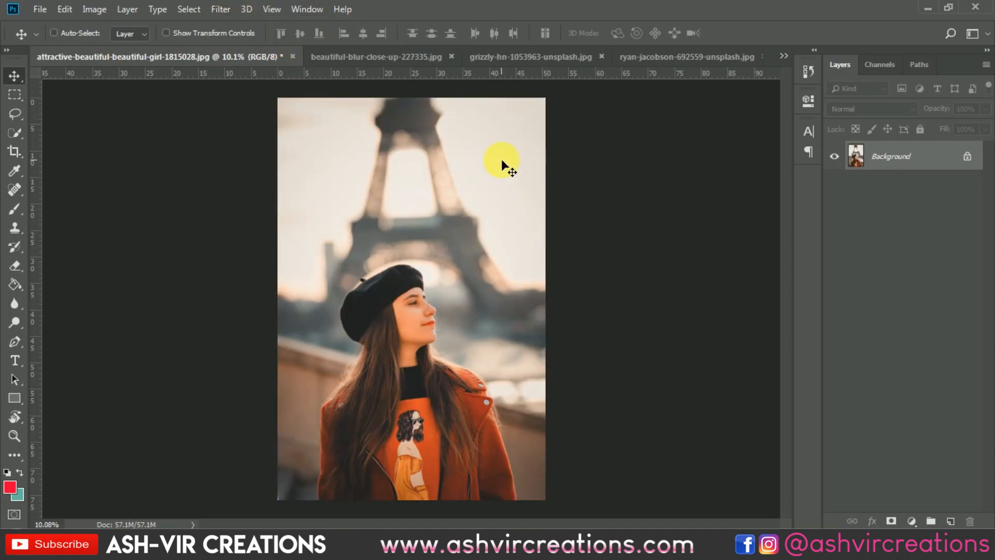
pyautogui.hotkey('ctrl', 'z')
pyautogui.hotkey('ctrl', 'z')
pyautogui.hotkey('ctrl', 'z')
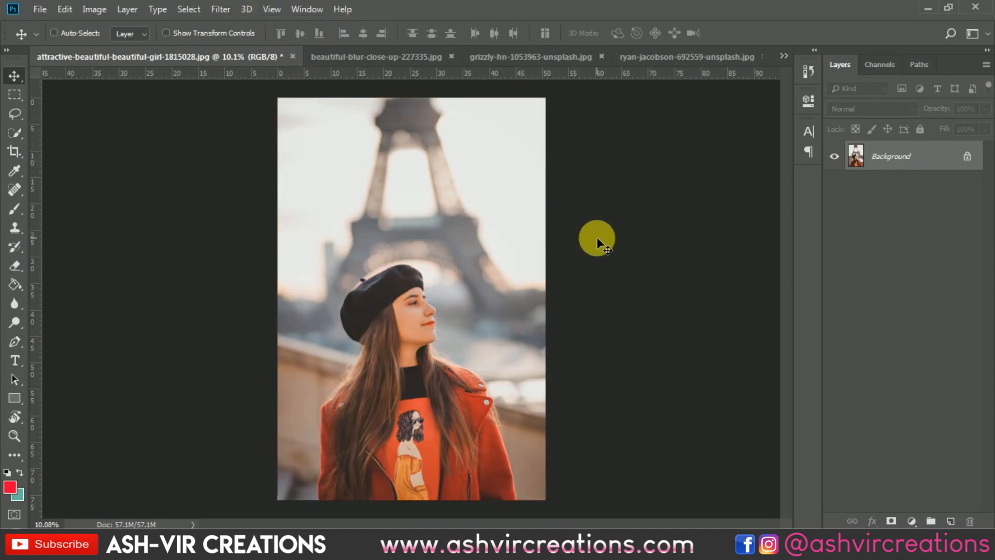
pyautogui.hotkey('ctrl', 'z')
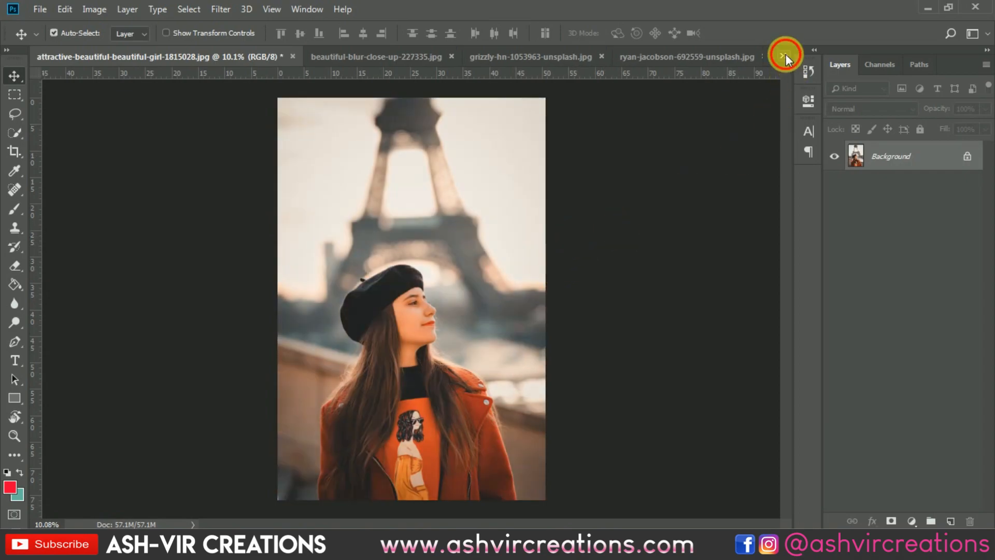
# Switch to the 5.jpg photo and reapply the last Camera Raw filter to it.
pyautogui.click(785, 55)
pyautogui.click(636, 109)
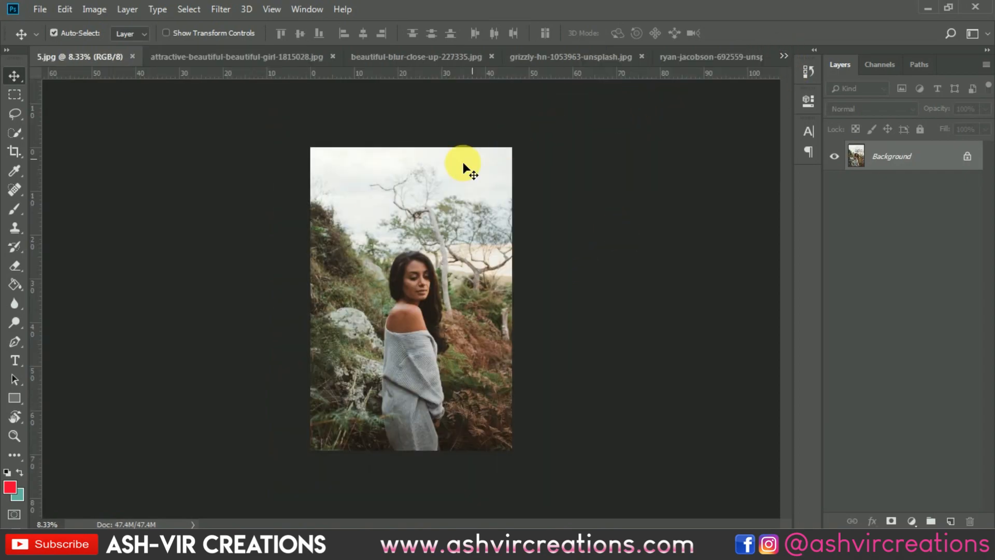
pyautogui.click(224, 10)
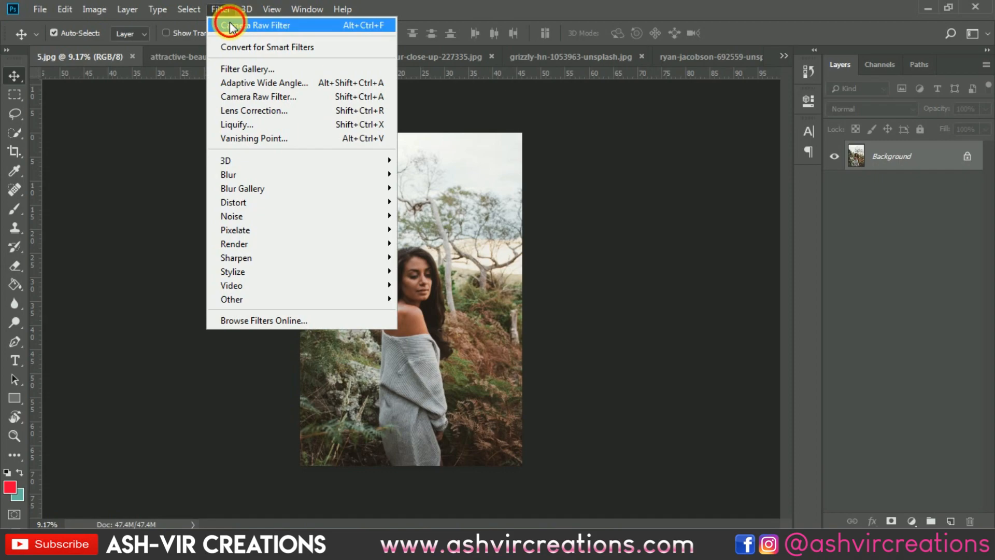
pyautogui.click(232, 24)
pyautogui.scroll(2, 466, 317)
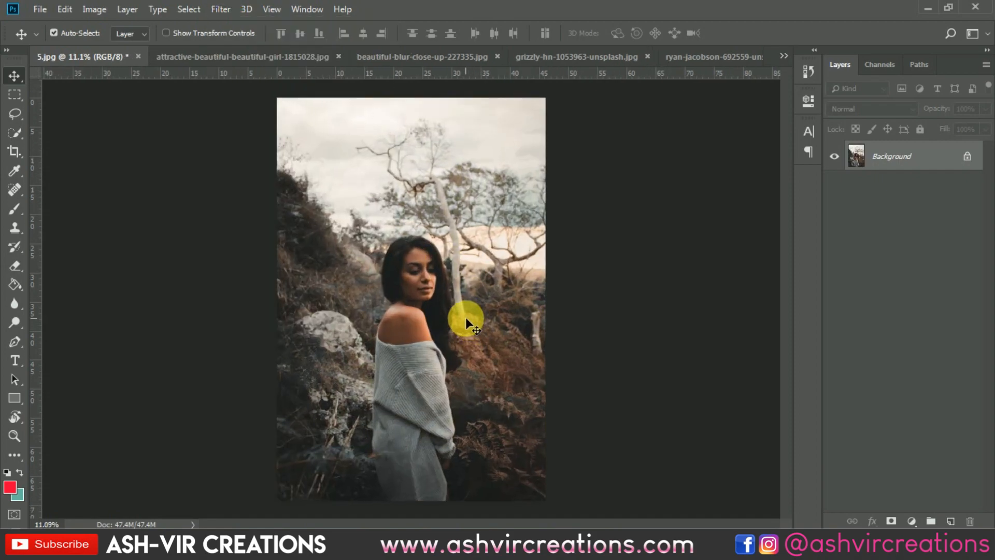
# Toggle the Camera Raw edit on 5.jpg off and on repeatedly to compare the colours before and after.
pyautogui.hotkey('ctrl', 'z')
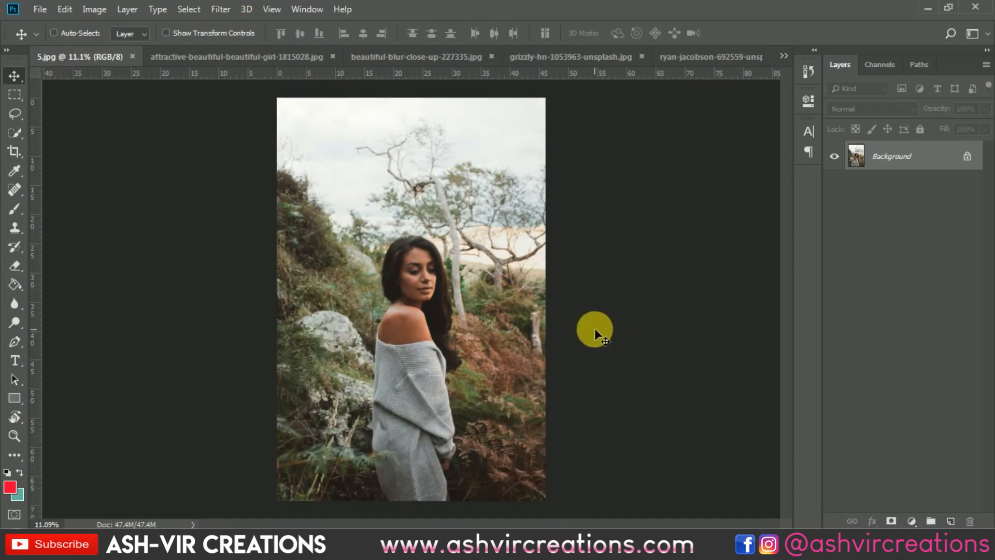
pyautogui.hotkey('ctrl', 'z')
pyautogui.hotkey('ctrl', 'z')
pyautogui.hotkey('ctrl', 'z')
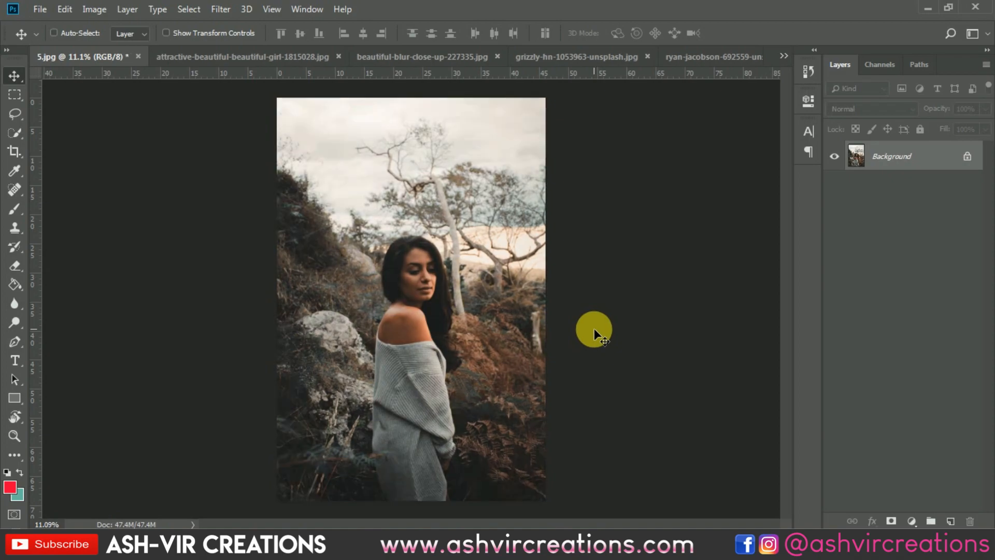
pyautogui.hotkey('ctrl', 'z')
pyautogui.hotkey('ctrl', 'z')
pyautogui.hotkey('ctrl', 'z')
pyautogui.hotkey('ctrl', 'z')
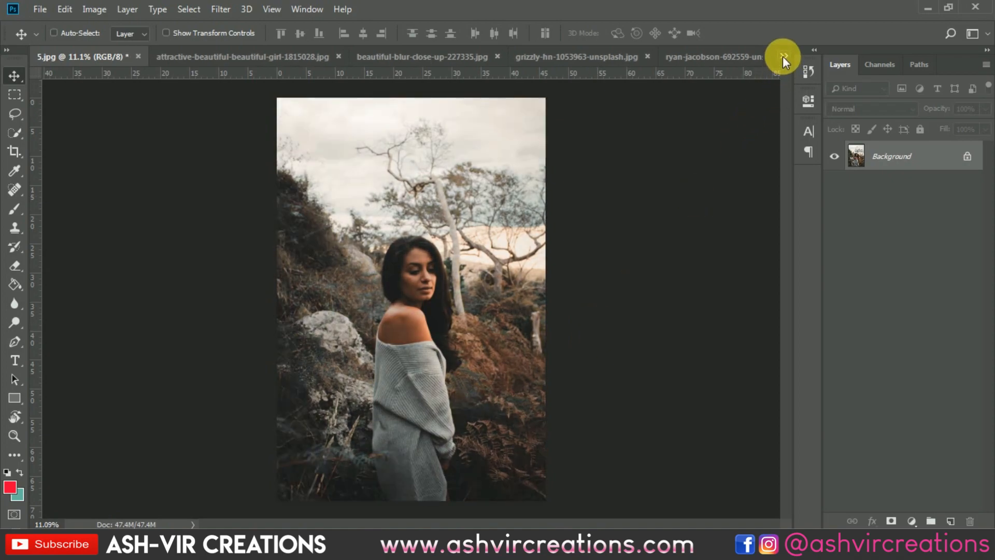
pyautogui.click(783, 56)
pyautogui.click(589, 89)
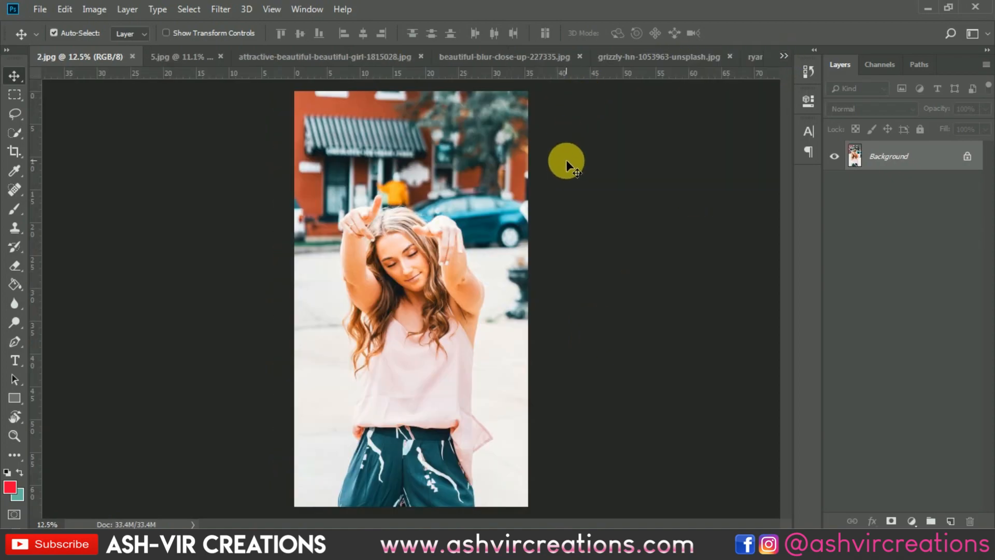
pyautogui.click(784, 56)
pyautogui.click(662, 86)
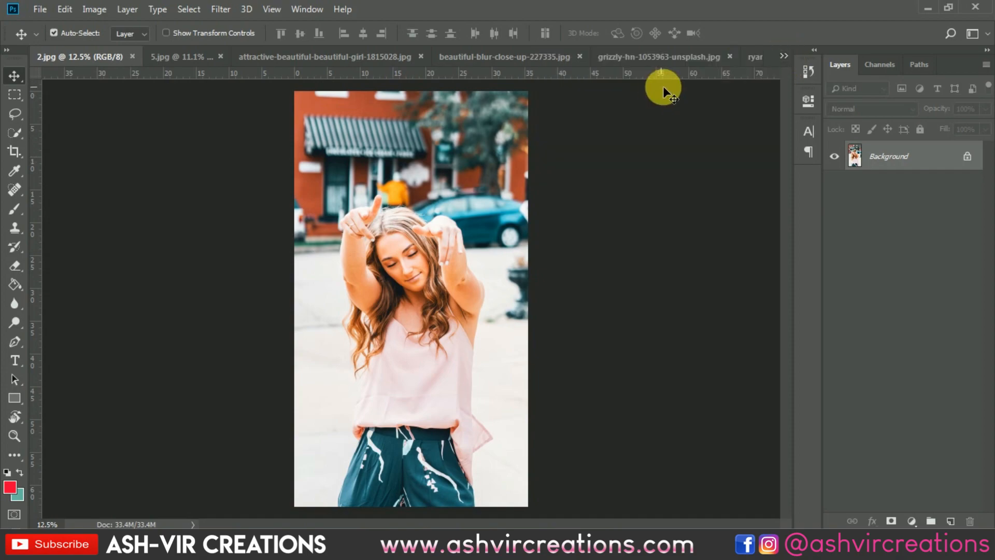
# Switch to the 1.jpg photo and reapply the last Camera Raw filter to it.
pyautogui.click(783, 54)
pyautogui.click(673, 76)
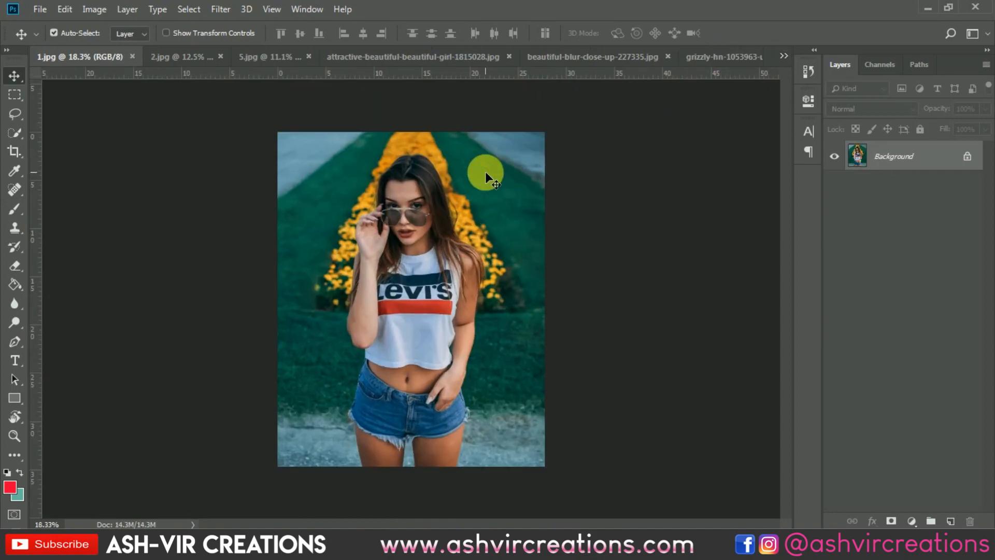
pyautogui.click(223, 10)
pyautogui.click(243, 26)
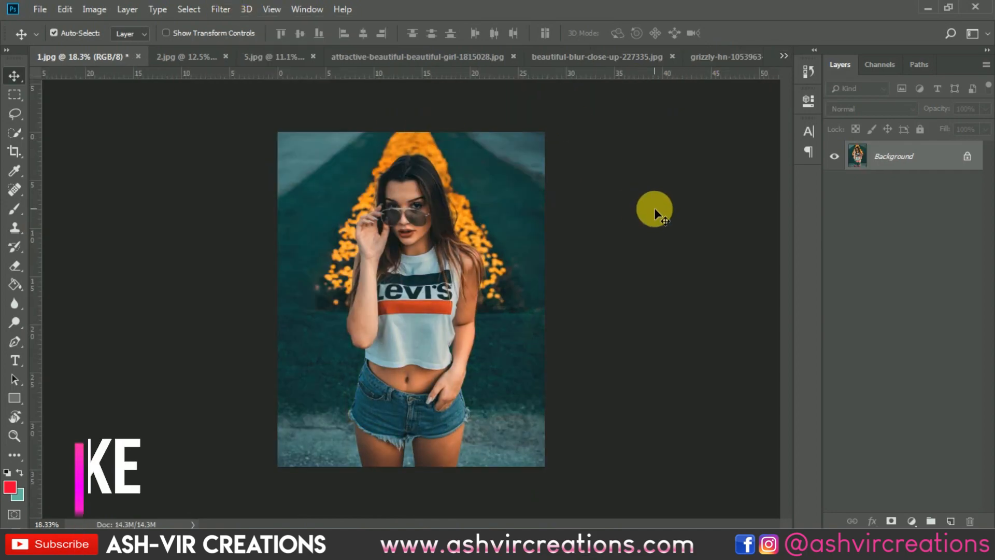
pyautogui.scroll(2, 491, 217)
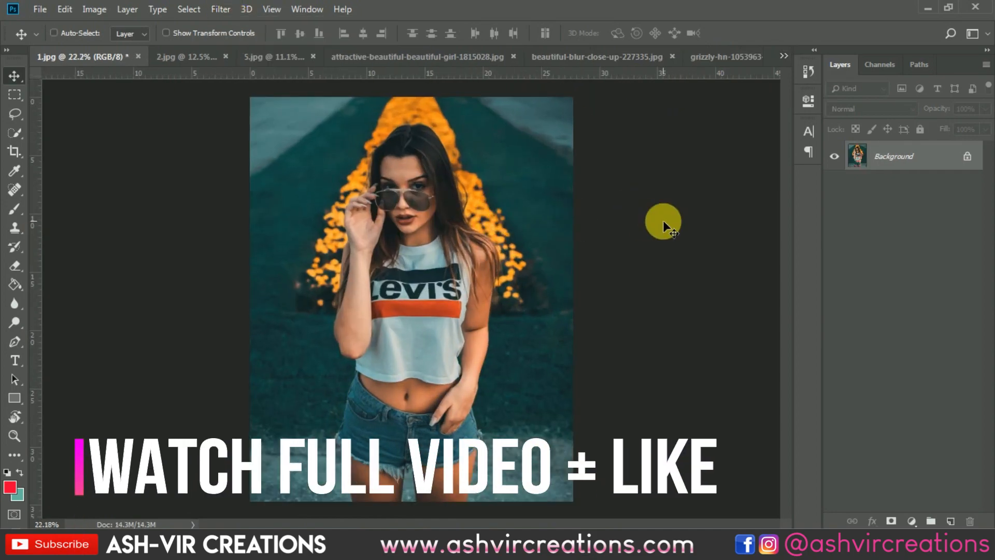
# Toggle the Camera Raw edit on 1.jpg off and on repeatedly to compare the original with the edited version.
pyautogui.hotkey('ctrl', 'z')
pyautogui.hotkey('ctrl', 'z')
pyautogui.hotkey('ctrl', 'z')
pyautogui.hotkey('ctrl', 'z')
pyautogui.hotkey('ctrl', 'z')
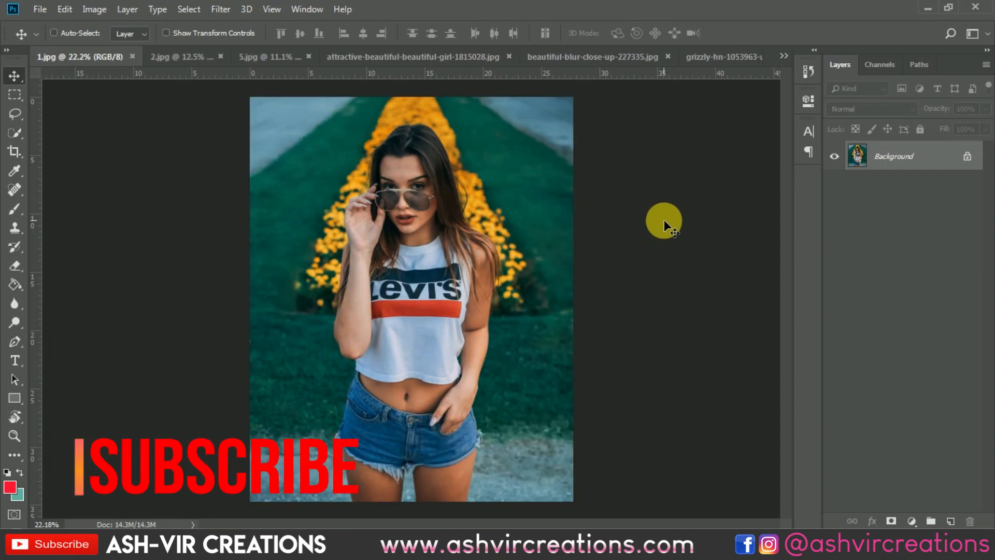
pyautogui.hotkey('ctrl', 'z')
pyautogui.hotkey('ctrl', 'z')
pyautogui.hotkey('ctrl', 'z')
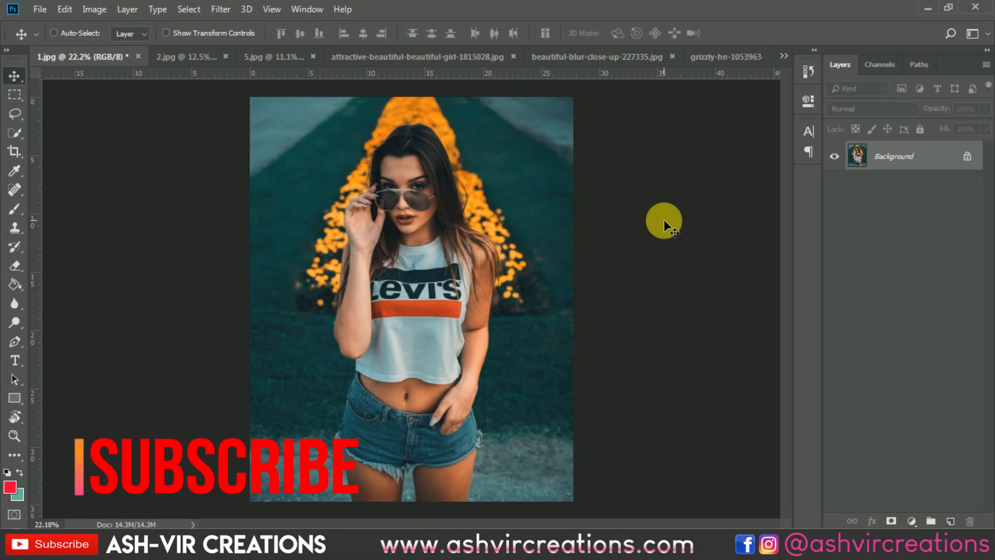
pyautogui.hotkey('ctrl', 'z')
pyautogui.hotkey('ctrl', 'z')
# Open the photo of the denim-jacket woman on the palm-lined path and reapply the last Camera Raw filter to it.
pyautogui.click(782, 54)
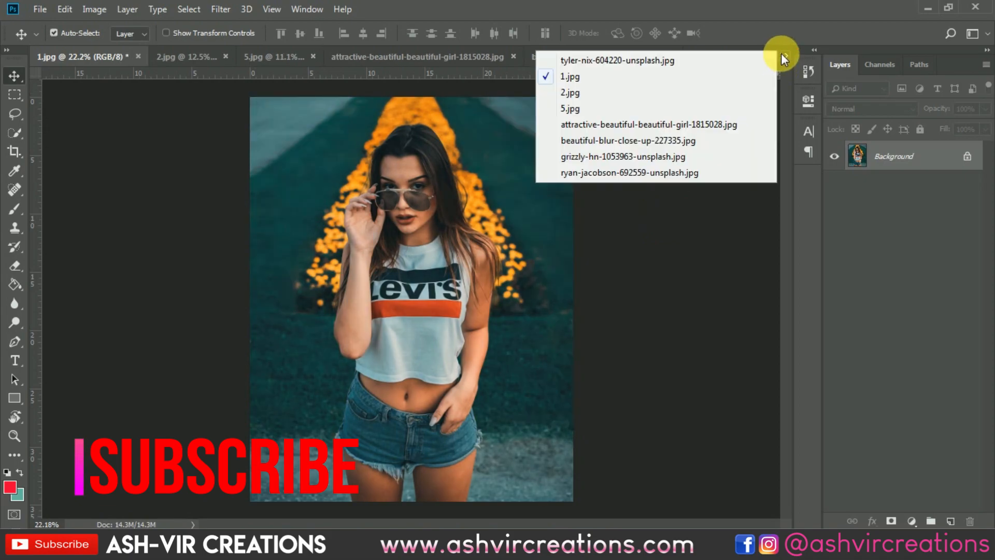
pyautogui.click(711, 60)
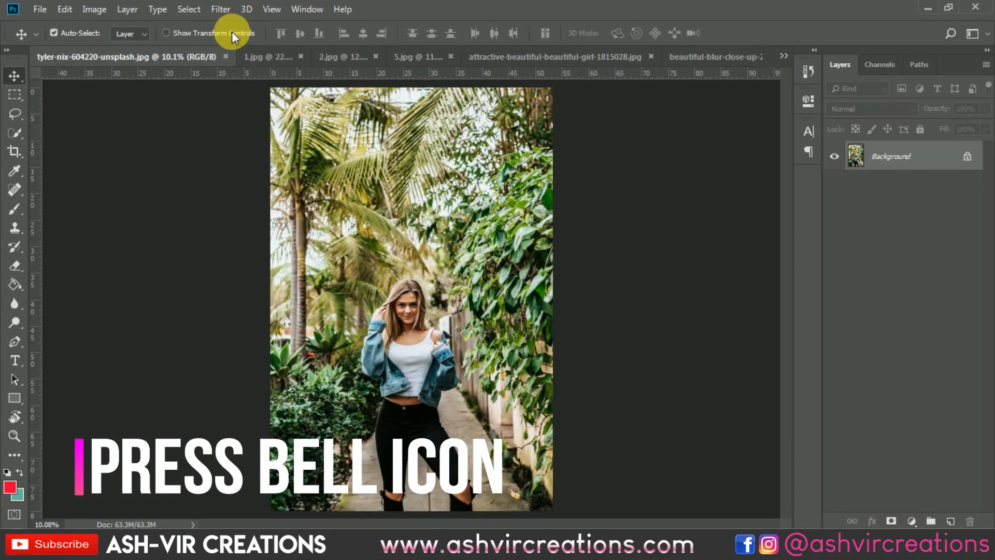
pyautogui.click(227, 10)
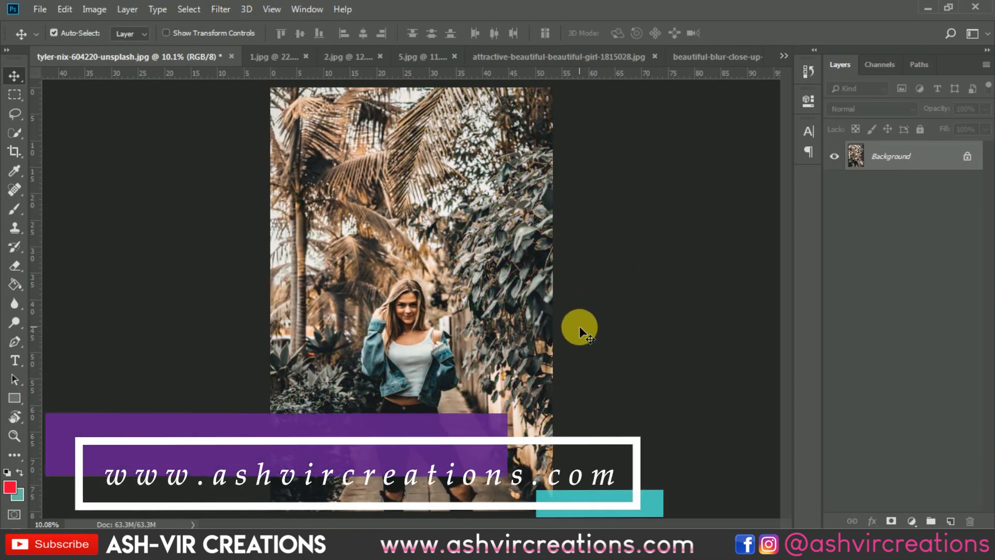
pyautogui.scroll(1, 561, 354)
pyautogui.scroll(-2, 561, 355)
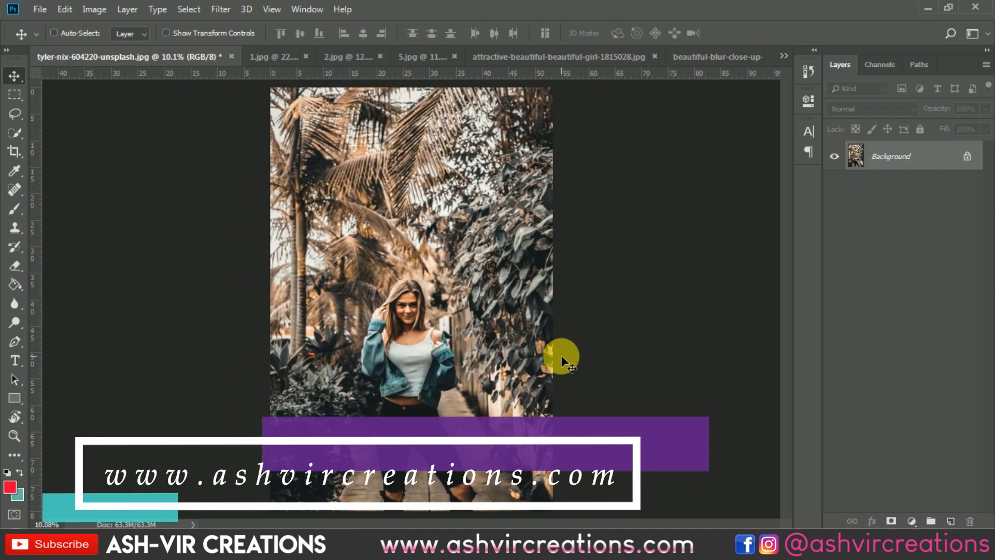
# Compare the palm-path photo with and without the Camera Raw edit, inspecting the woman up close.
pyautogui.hotkey('ctrl', 'z')
pyautogui.hotkey('ctrl', 'z')
pyautogui.hotkey('ctrl', 'z')
pyautogui.hotkey('ctrl', 'z')
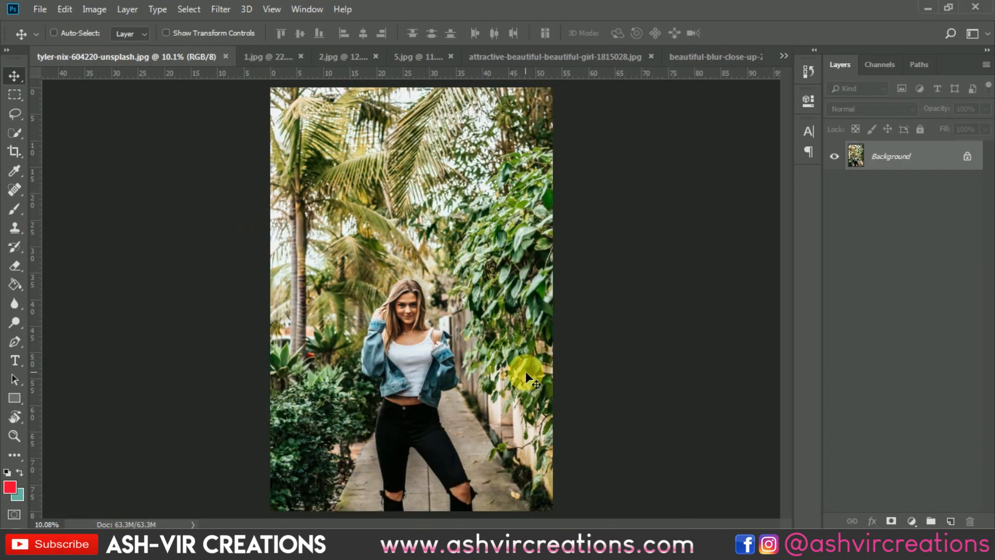
pyautogui.scroll(5, 421, 373)
pyautogui.hotkey('ctrl', 'z')
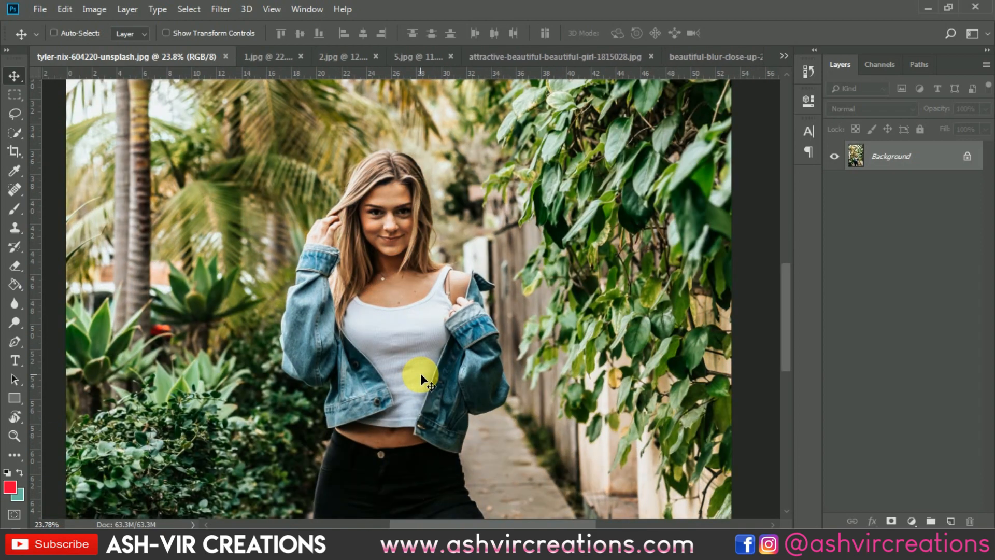
pyautogui.hotkey('ctrl', 'z')
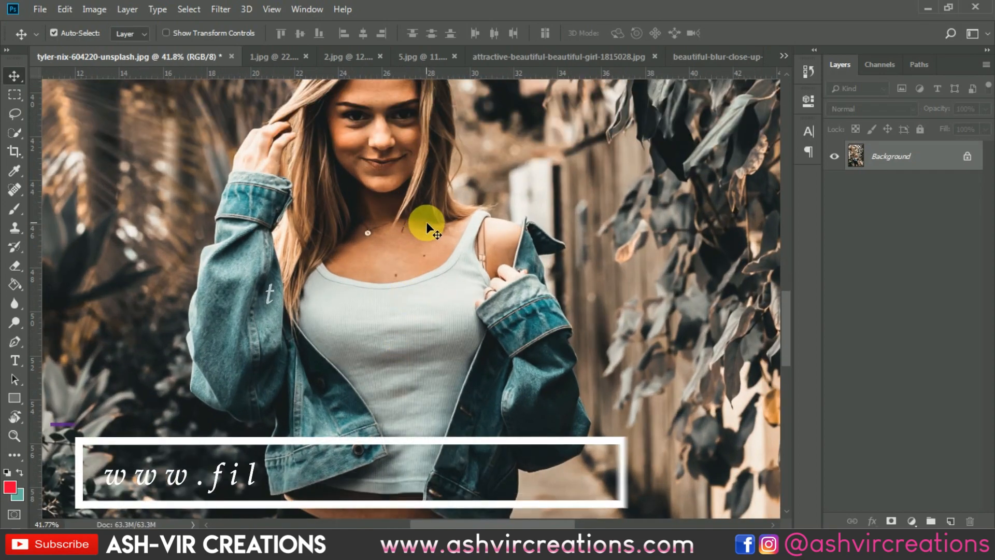
pyautogui.scroll(-5, 411, 266)
pyautogui.scroll(-1, 428, 228)
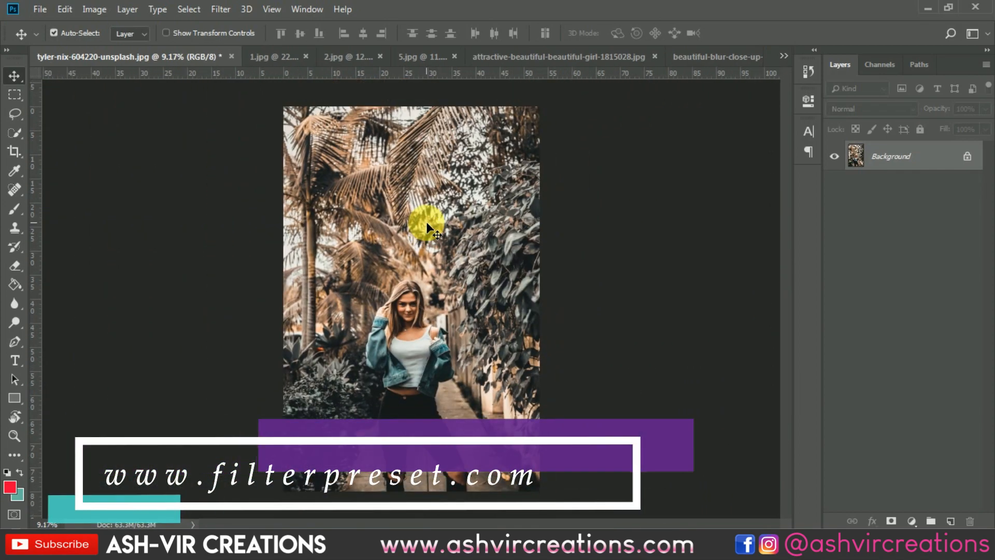
# Toggle the Camera Raw edit off and on with the whole palm-path photo in view, ending with the edit applied.
pyautogui.hotkey('ctrl', 'z')
pyautogui.hotkey('ctrl', 'z')
pyautogui.hotkey('ctrl', 'z')
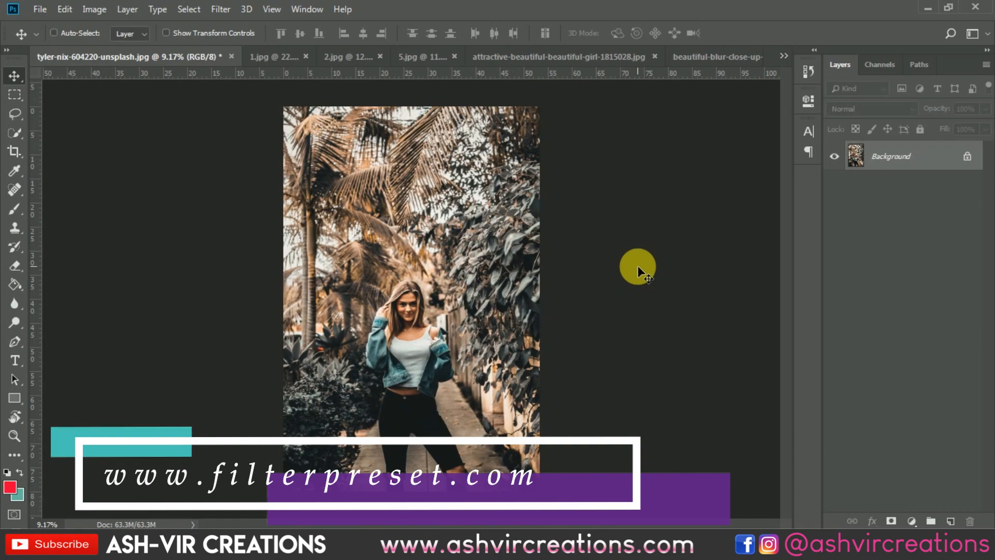
pyautogui.hotkey('ctrl', 'z')
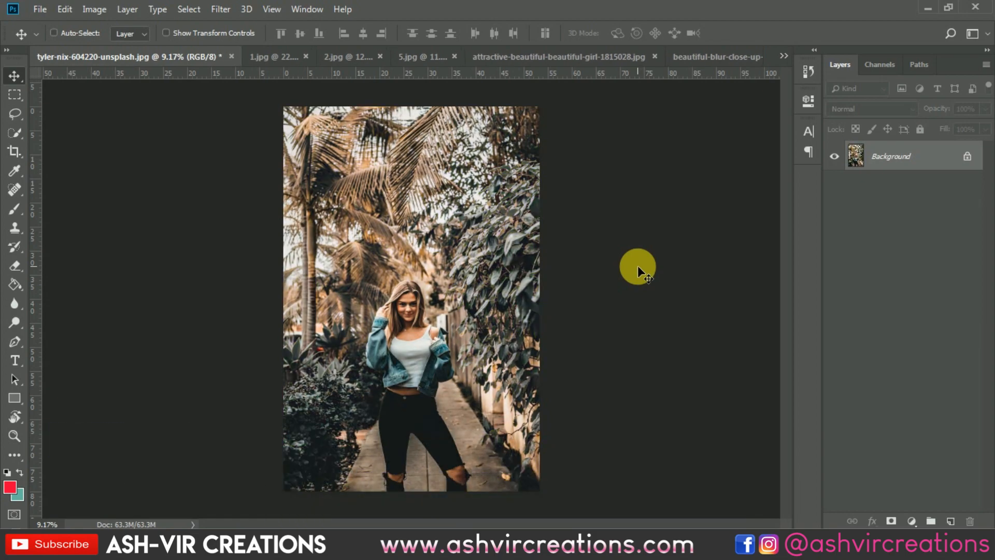
pyautogui.hotkey('ctrl', 'z')
pyautogui.hotkey('ctrl', 'z')
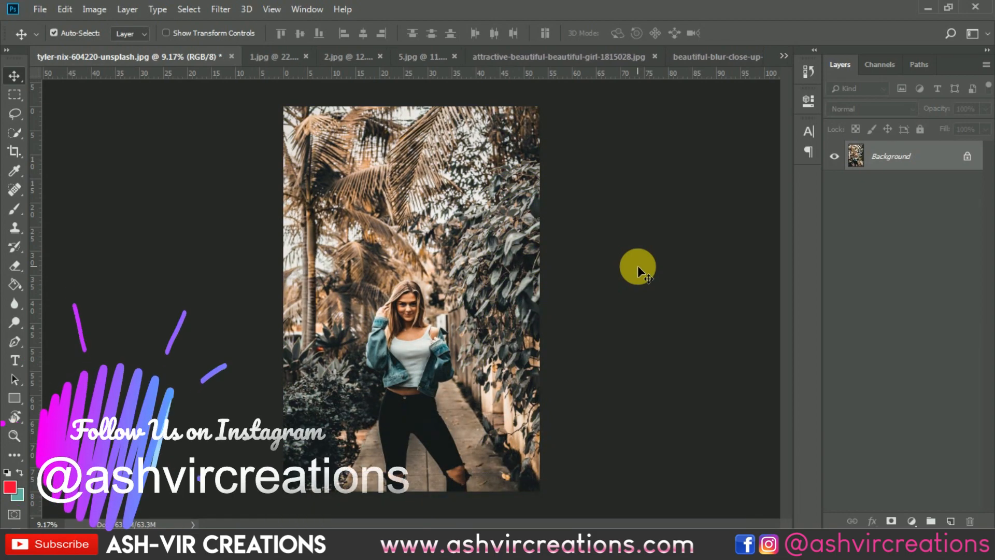